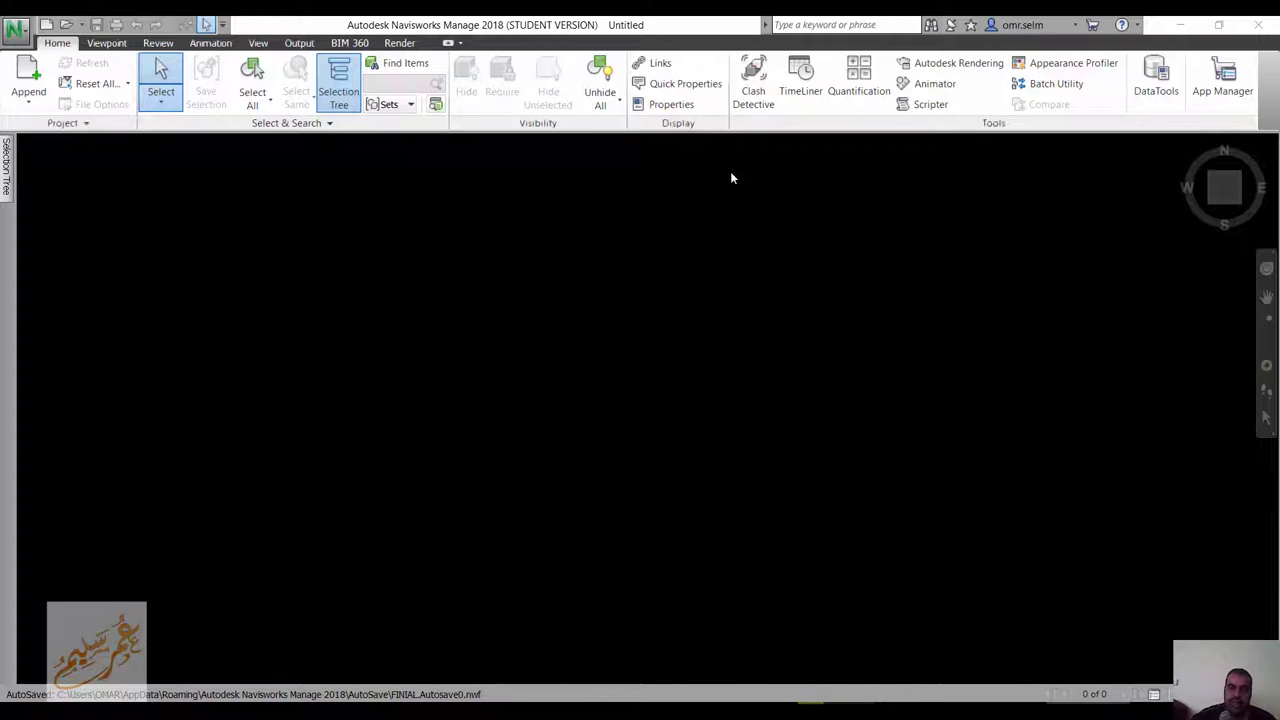
Briefly open and close Clash Detective, then bring up the TimeLiner window.
left_click(755, 90)
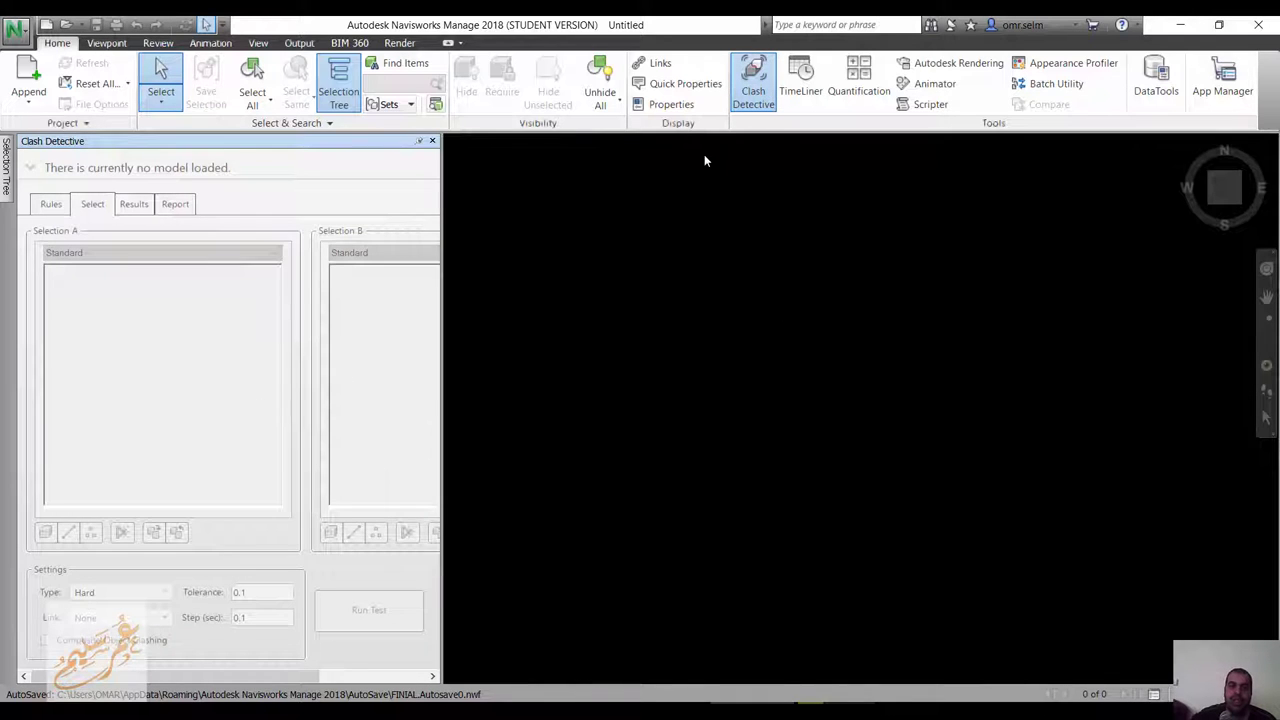
left_click(753, 85)
left_click(800, 85)
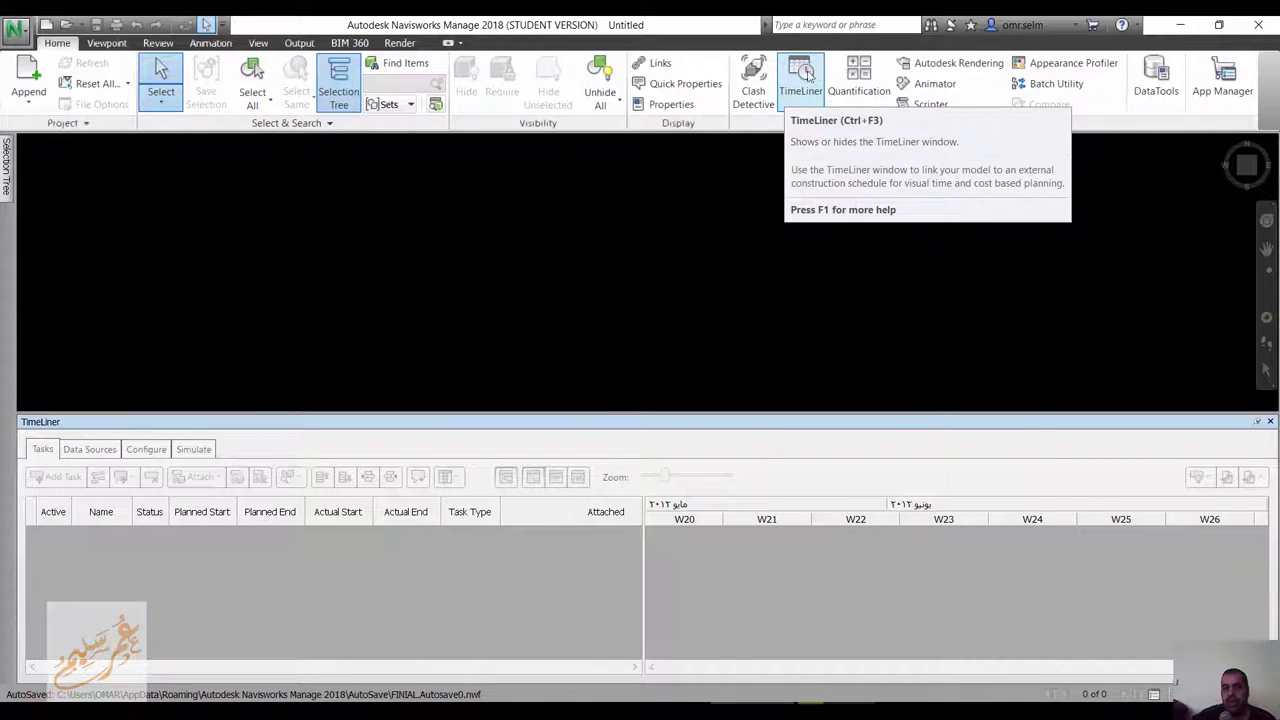
Swap TimeLiner for a resized Quantification Workbook and bring up the Open file dialog.
left_click(803, 80)
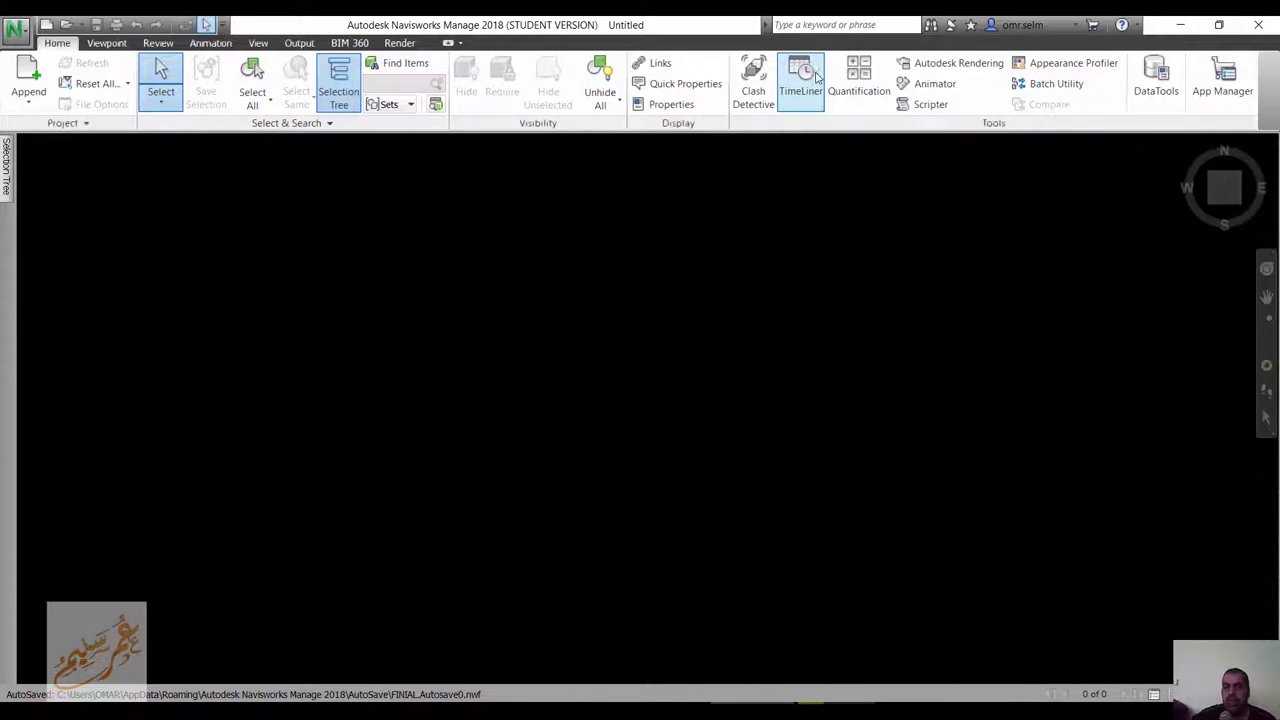
left_click(882, 90)
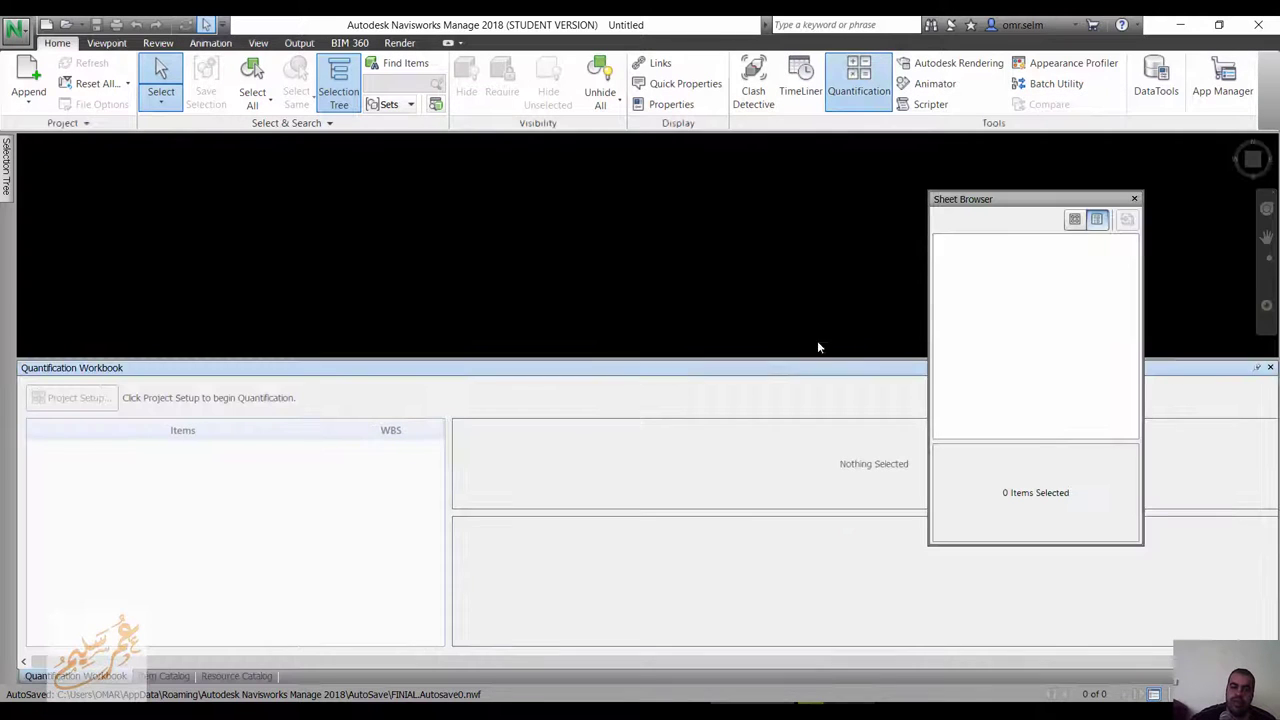
mouse_move(752, 366)
left_mouse_down()
mouse_move(51, 572)
mouse_move(108, 527)
left_mouse_up()
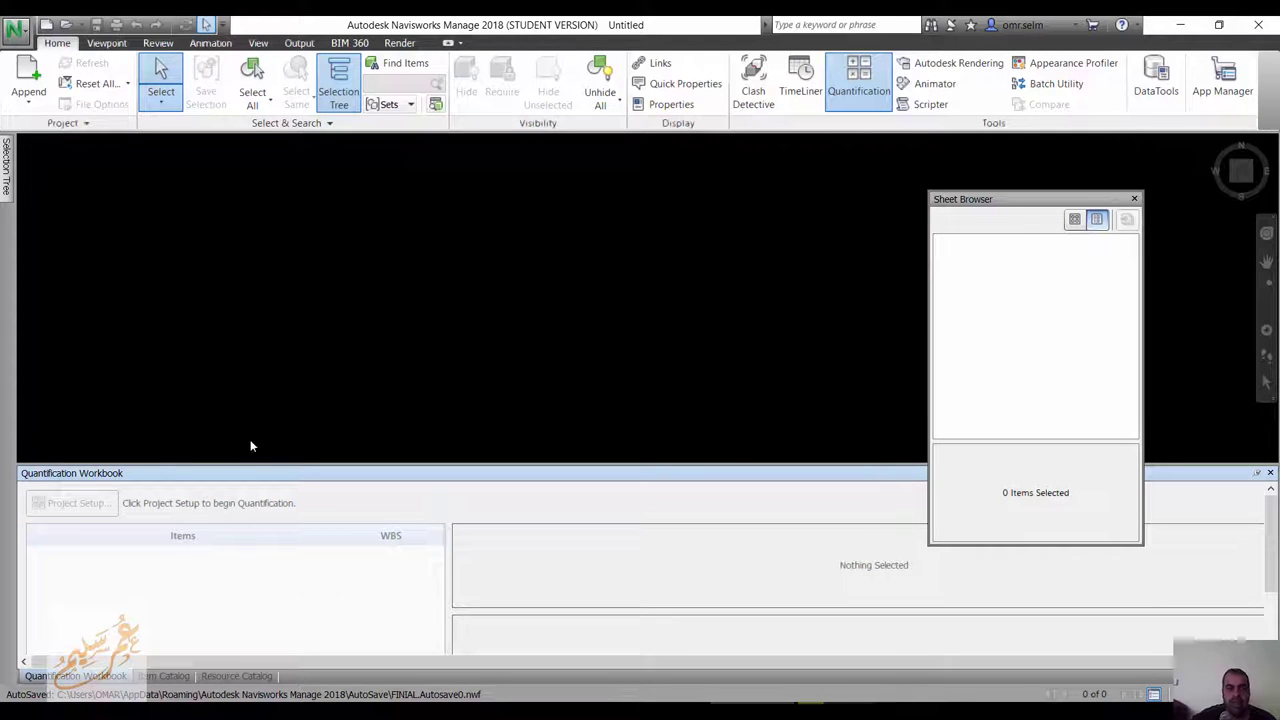
left_click(65, 24)
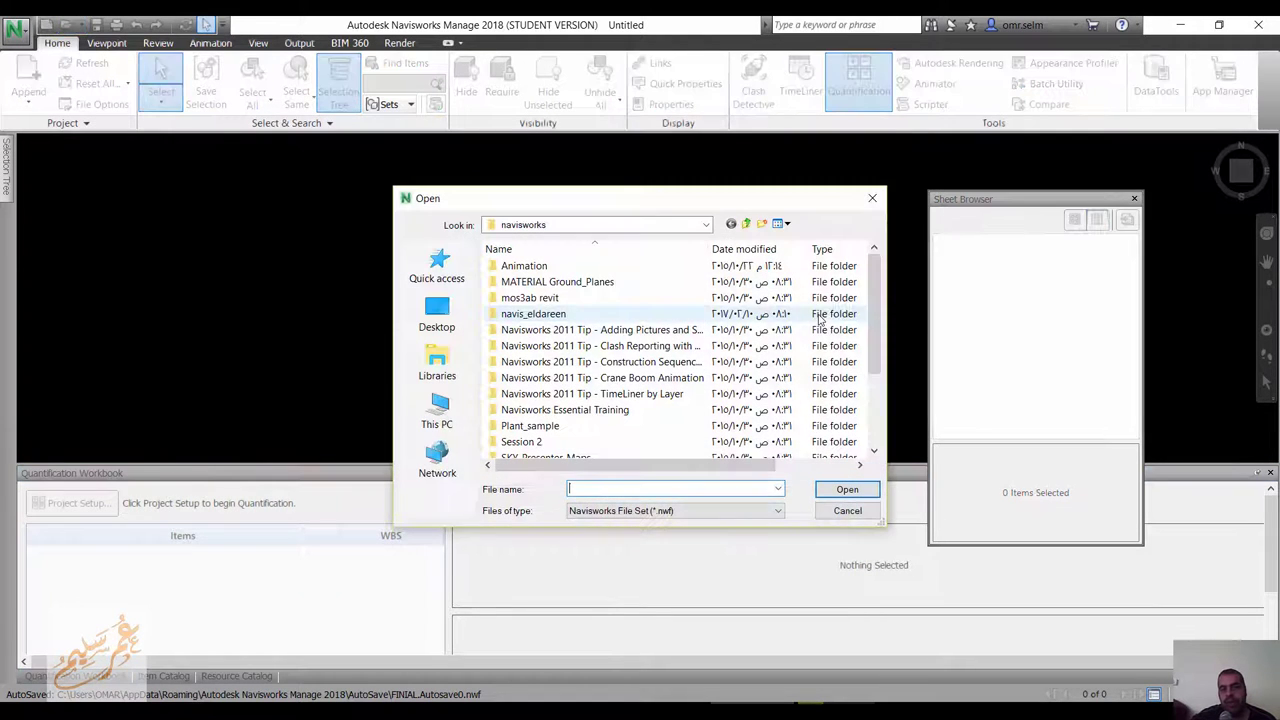
Open FINIAL.nwf with the Navisworks File Set (*.nwf) file type.
left_click(719, 511)
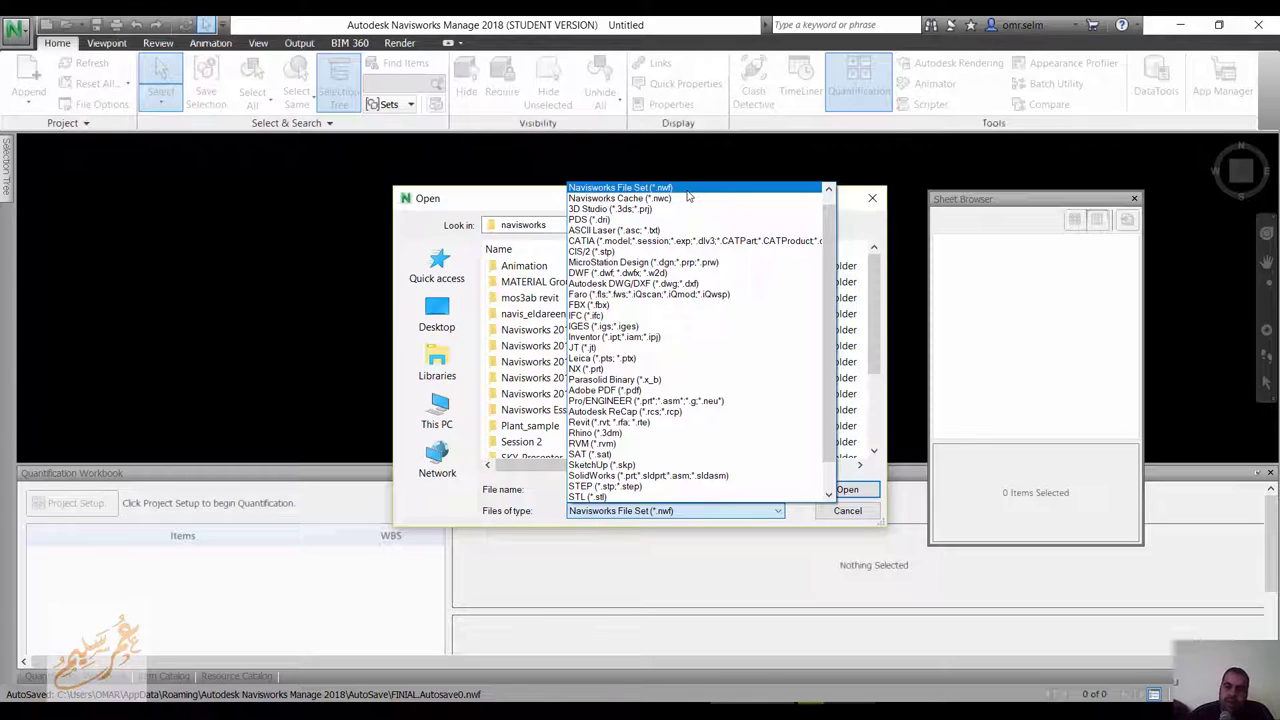
left_click(688, 197)
scroll(672, 427, "down", 2)
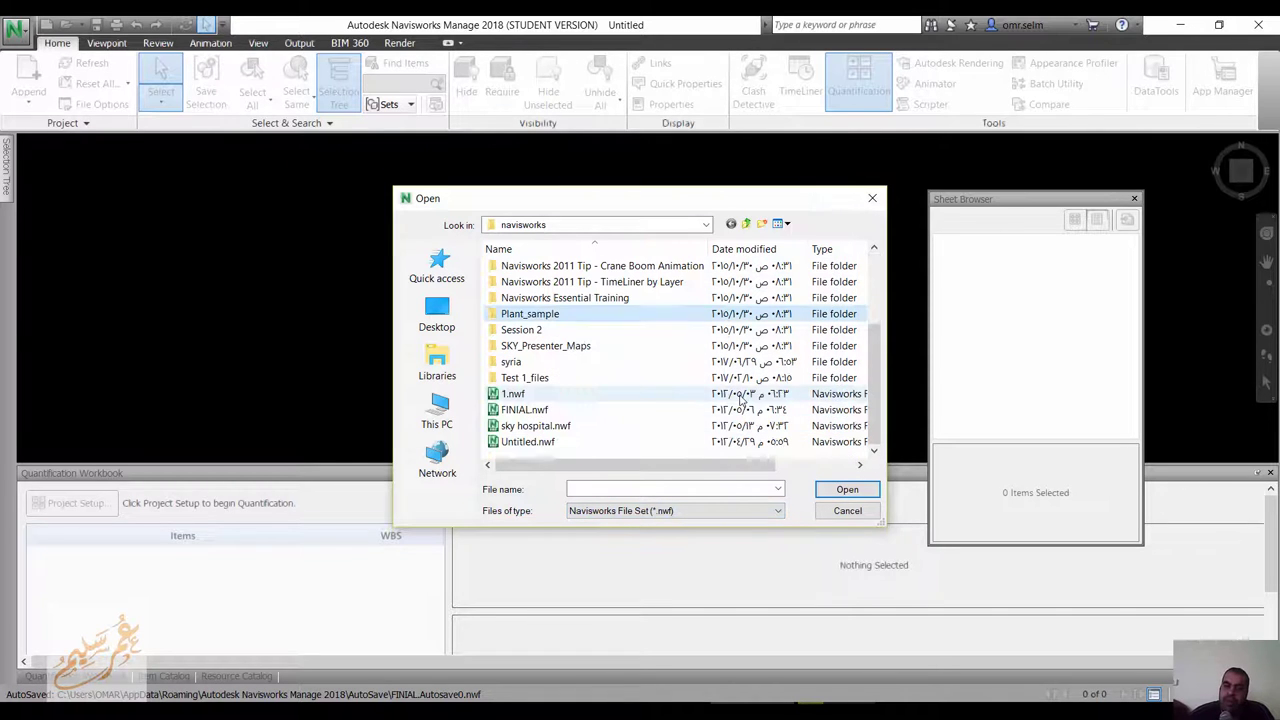
left_click(671, 410)
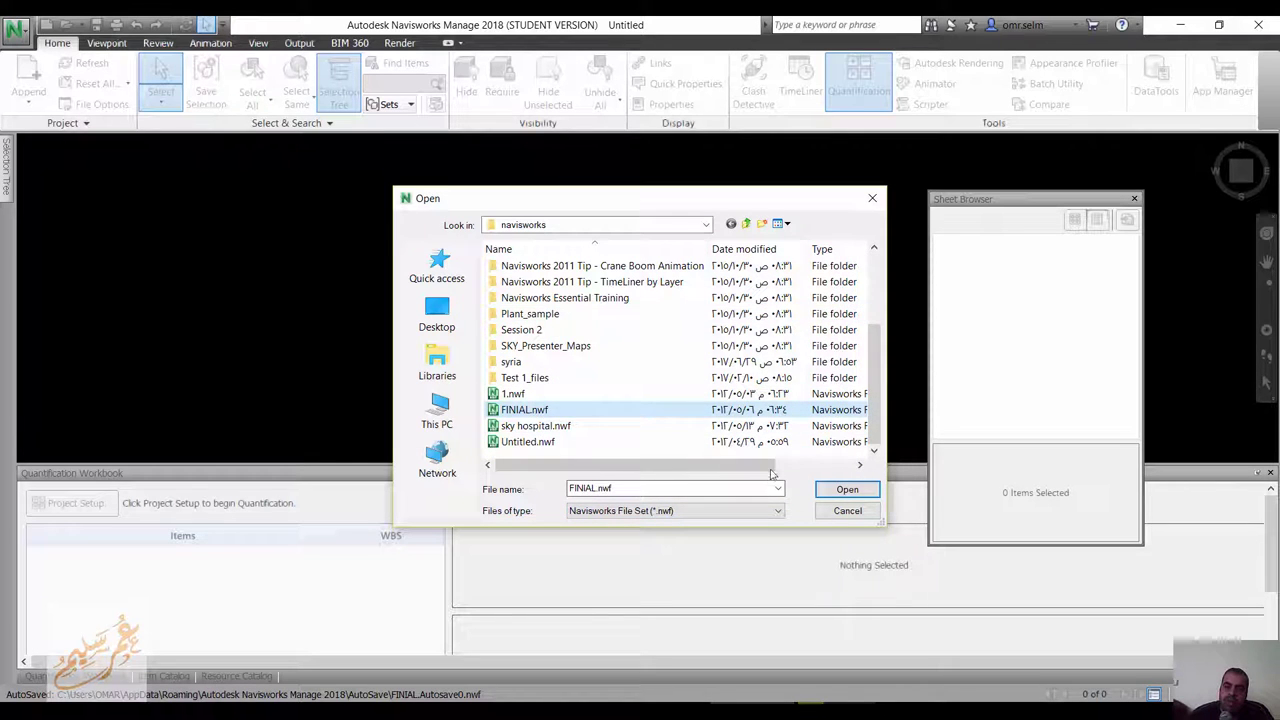
left_click(848, 490)
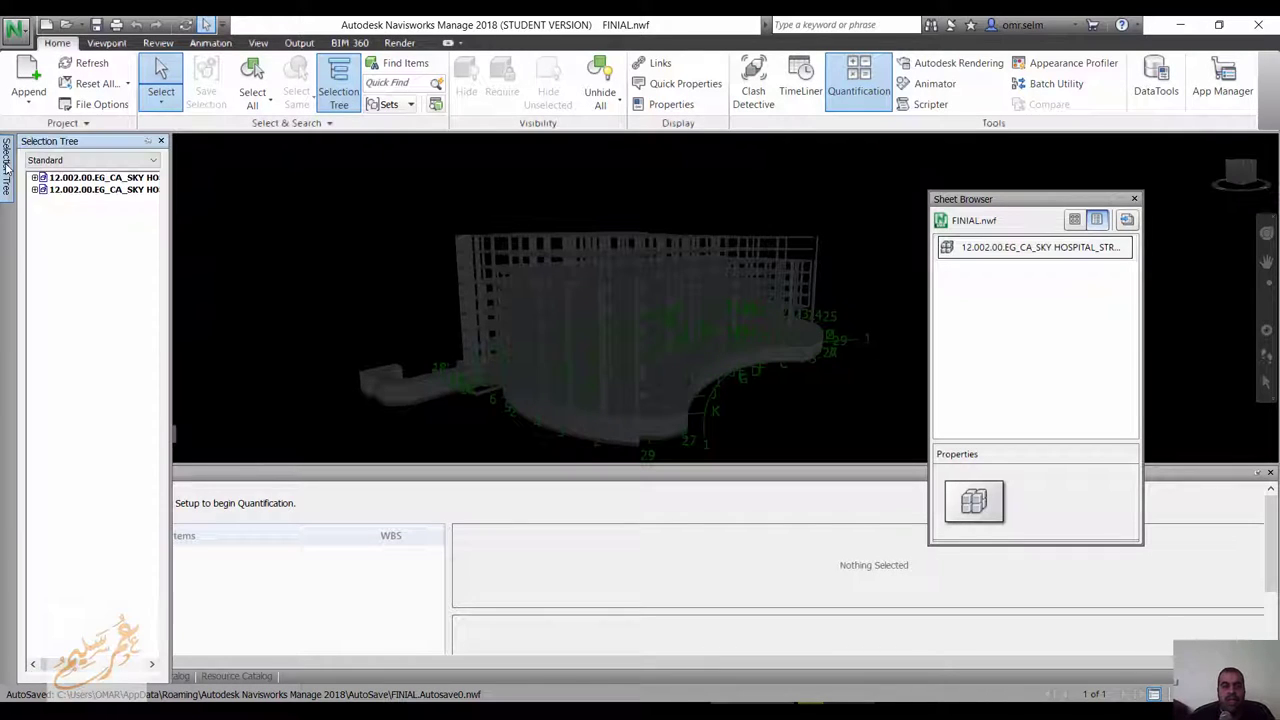
Select the architectural model in the Selection Tree and launch Quantification Project Setup.
right_click(78, 189)
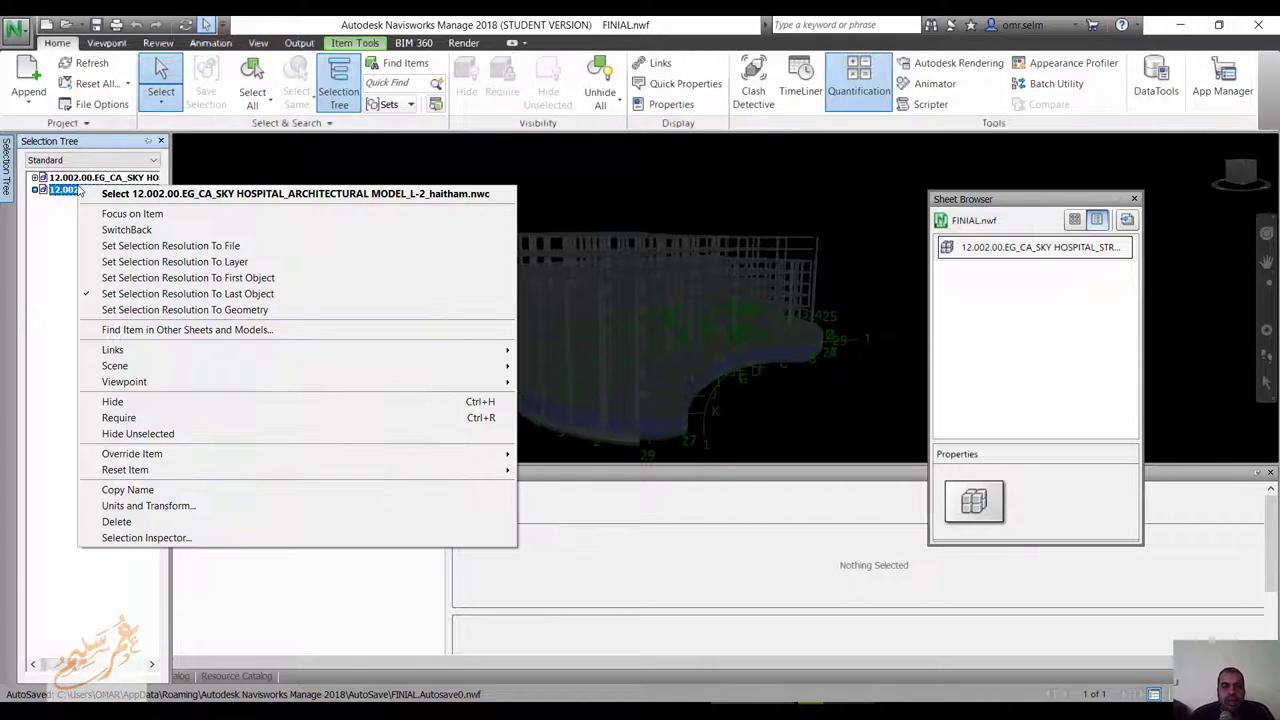
left_click(27, 208)
left_click(69, 191)
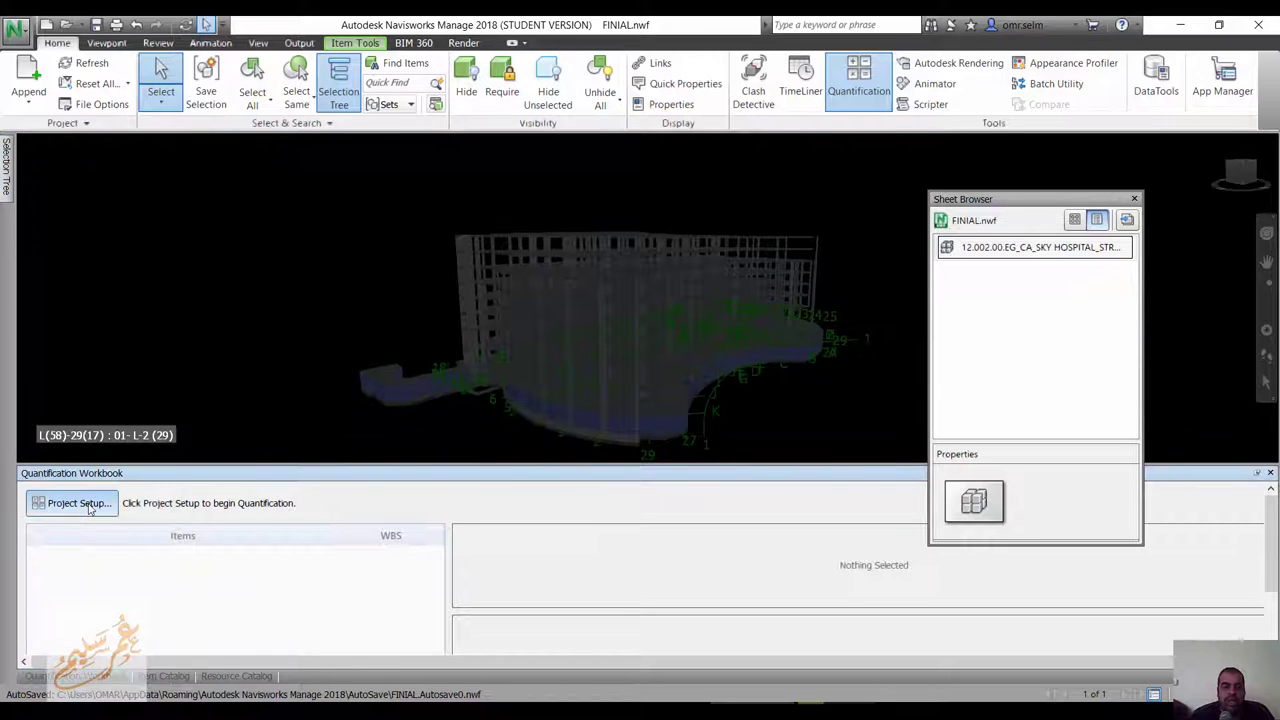
left_click(80, 506)
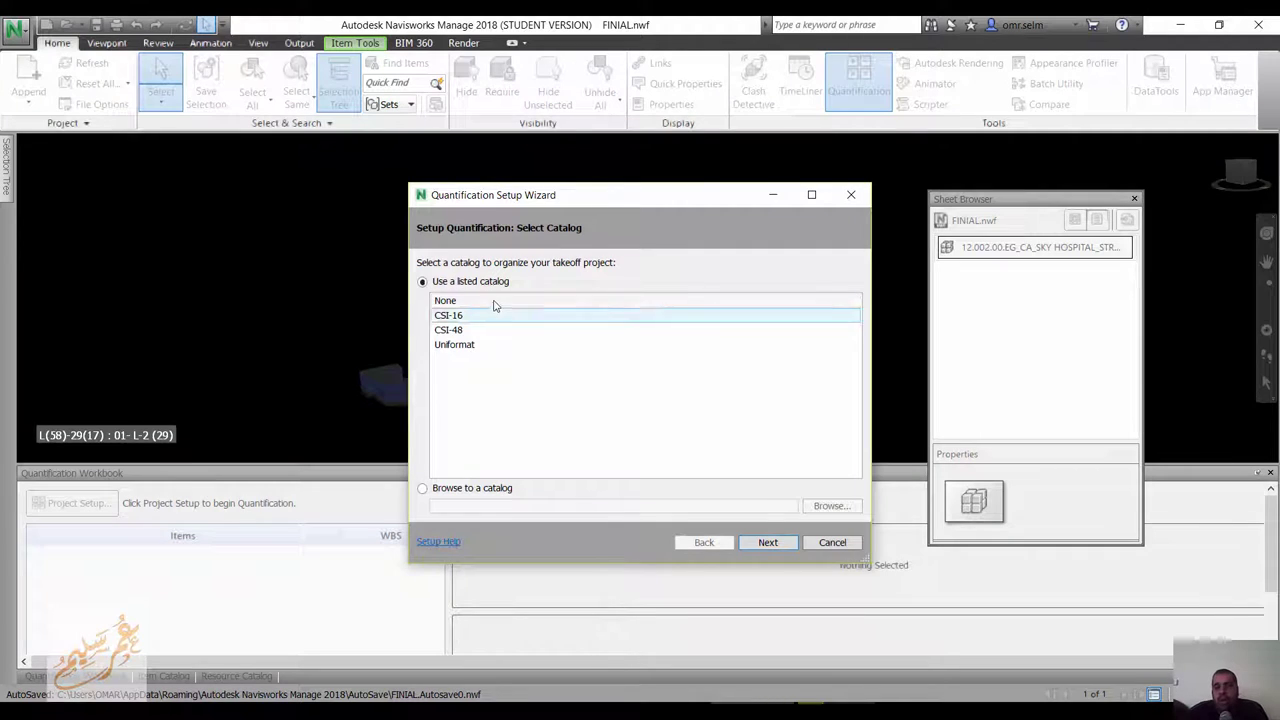
Complete the Setup Wizard with catalog None, Metric units and default General Properties.
left_click(477, 316)
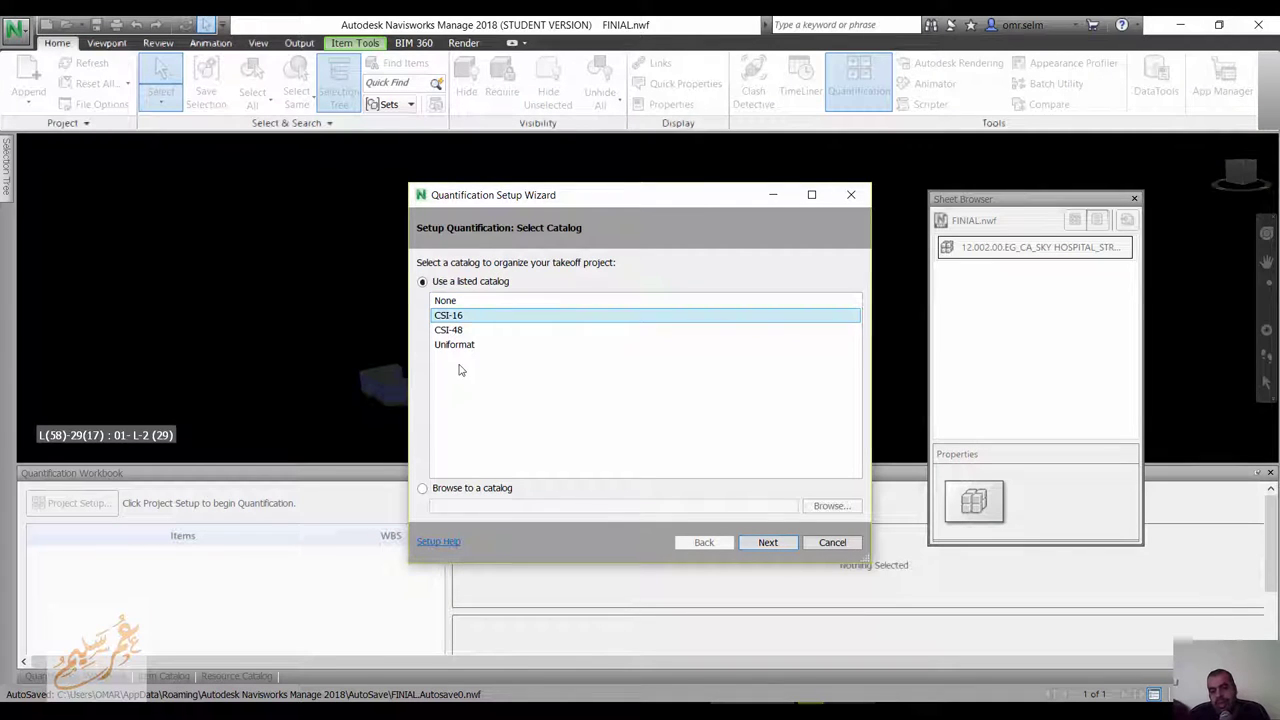
left_click(500, 331)
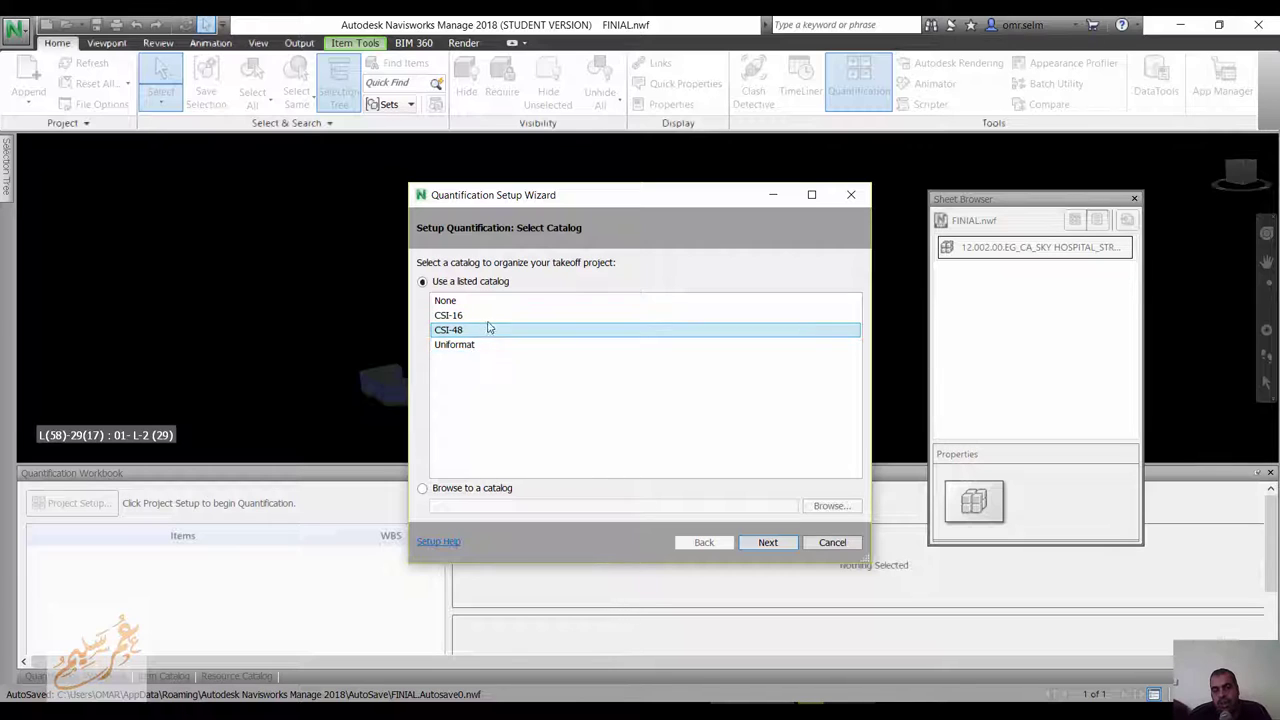
left_click(488, 301)
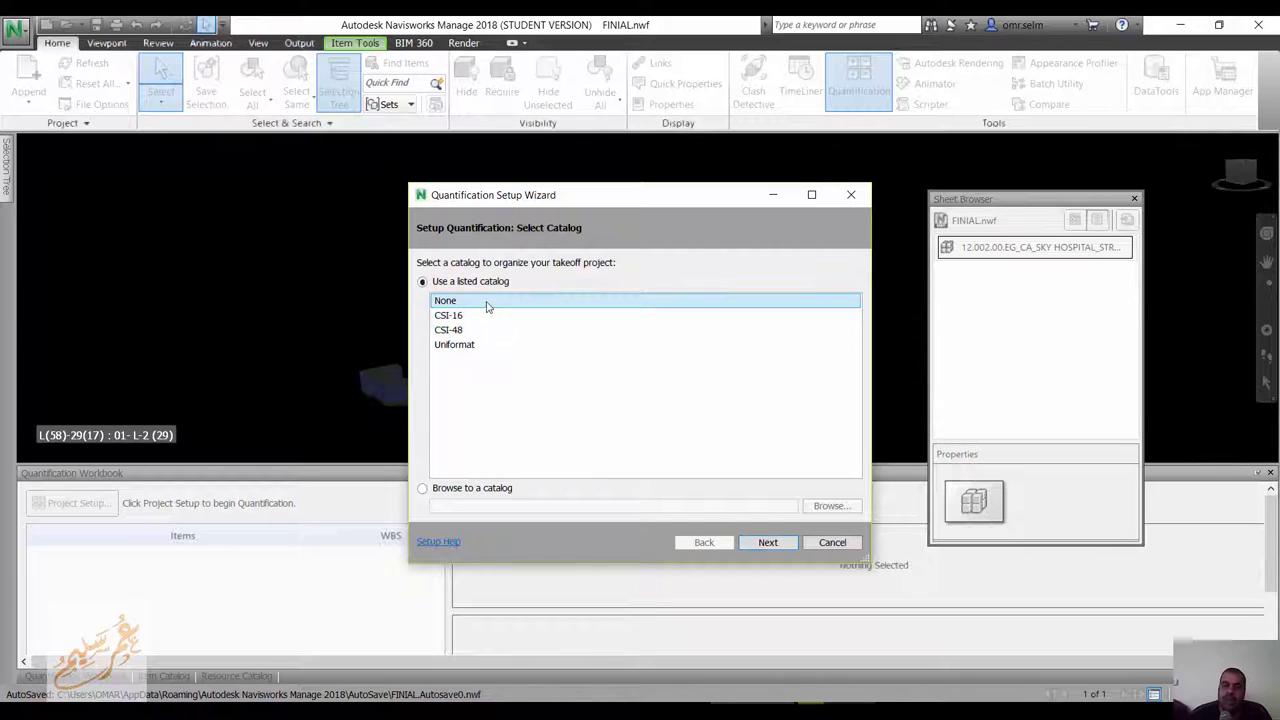
left_click(763, 545)
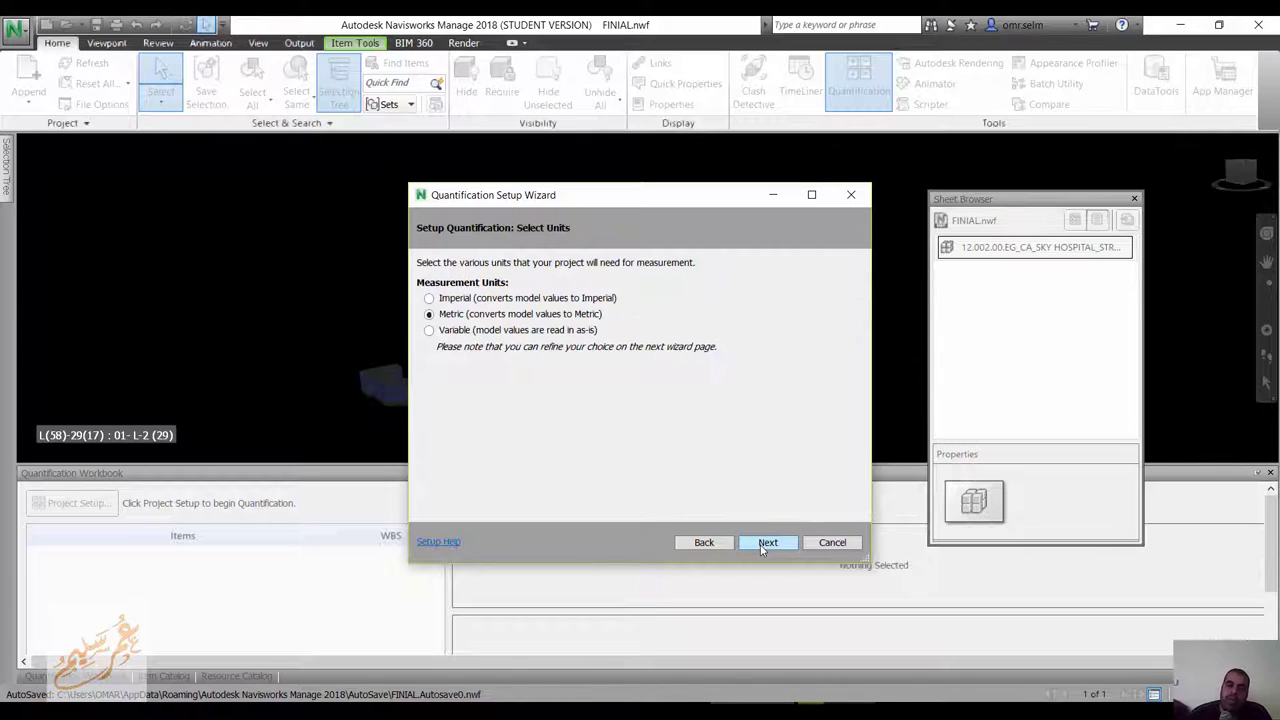
left_click(763, 545)
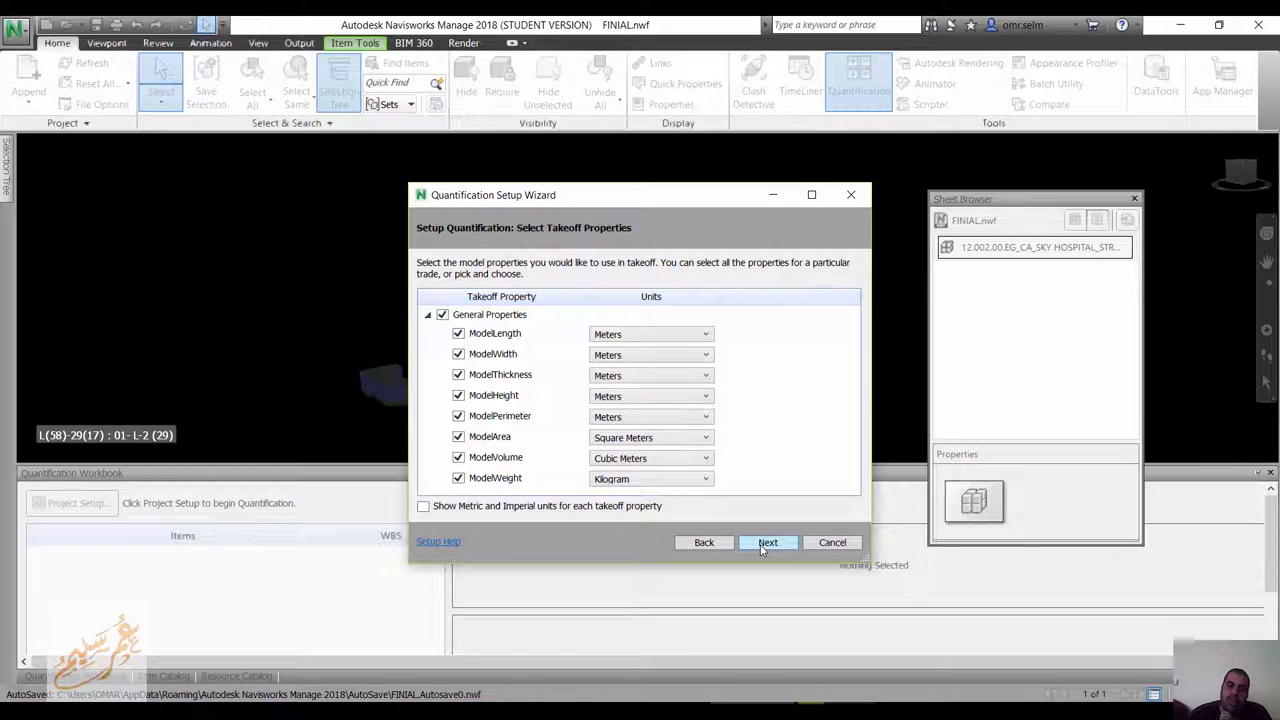
left_click(770, 548)
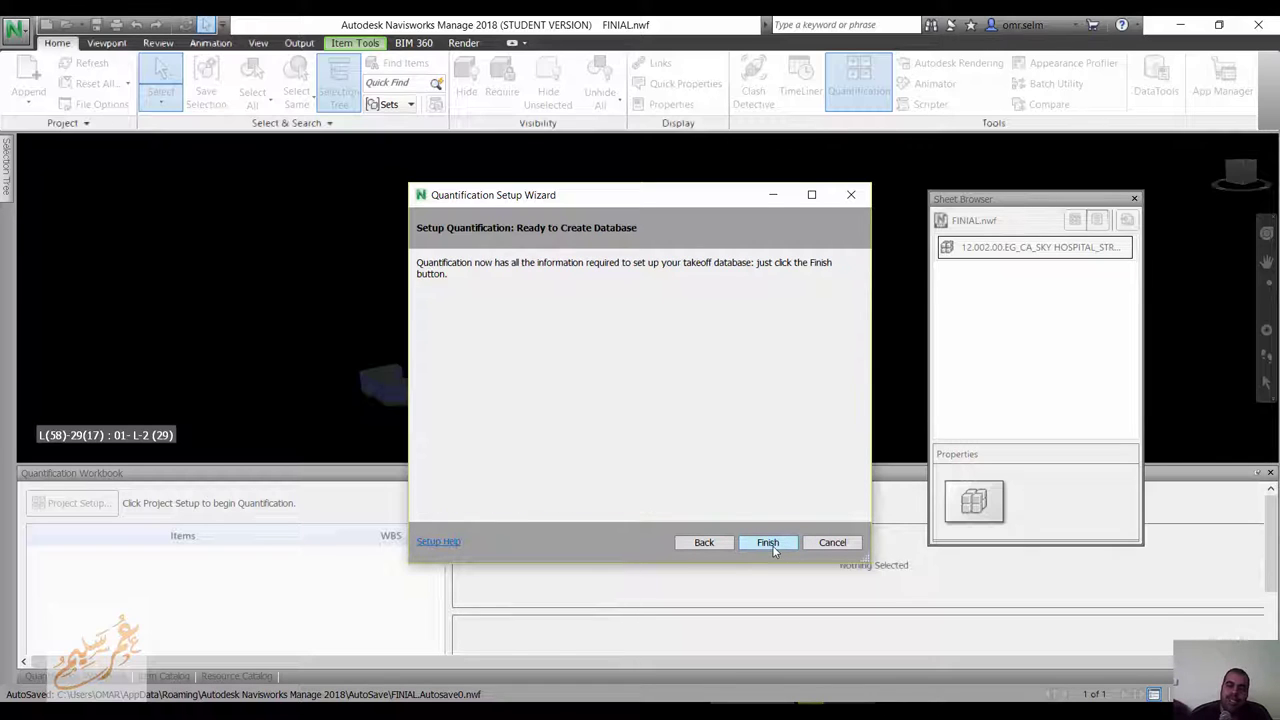
left_click(768, 542)
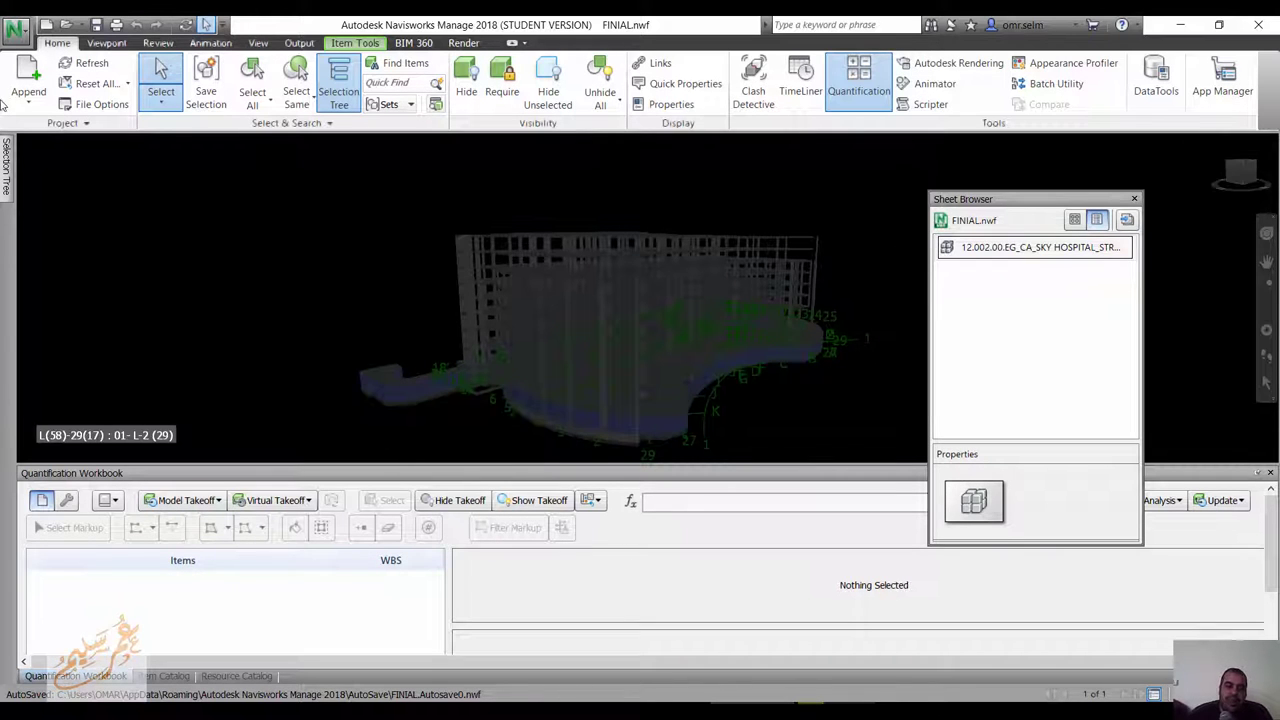
Take off the entire architectural model into the workbook and enlarge the takeoff panel.
right_click(62, 193)
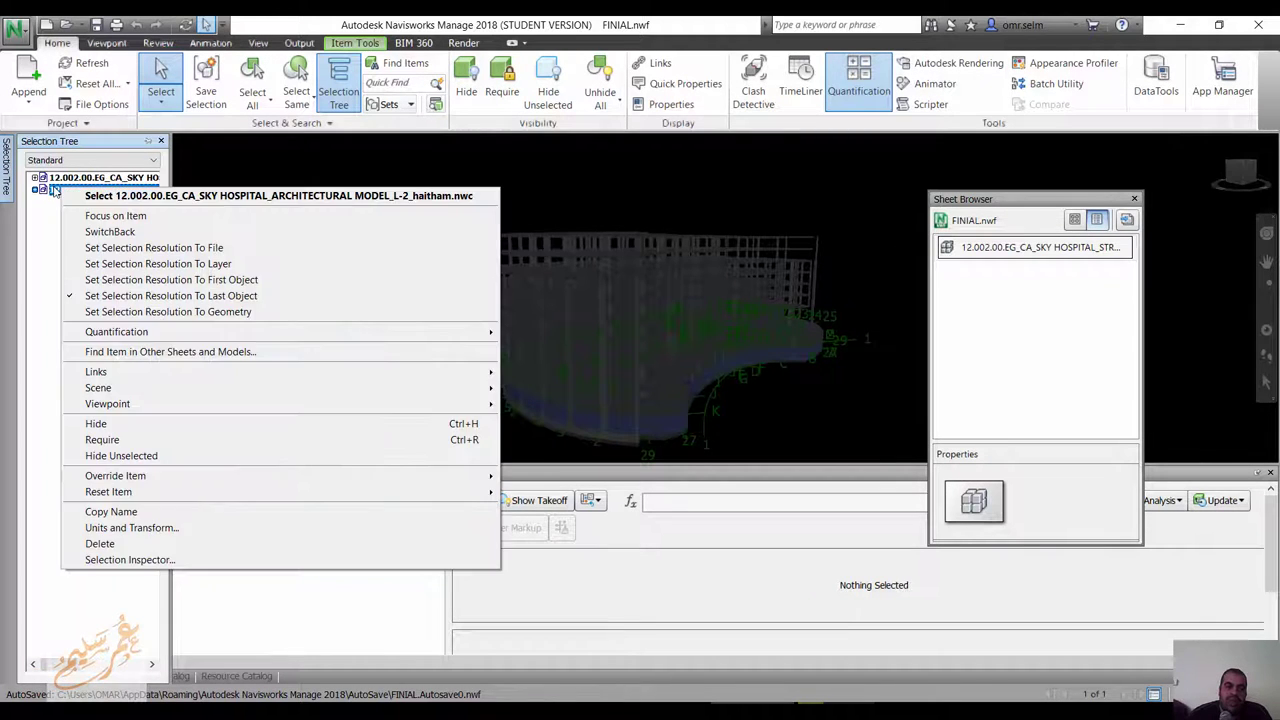
left_click(50, 194)
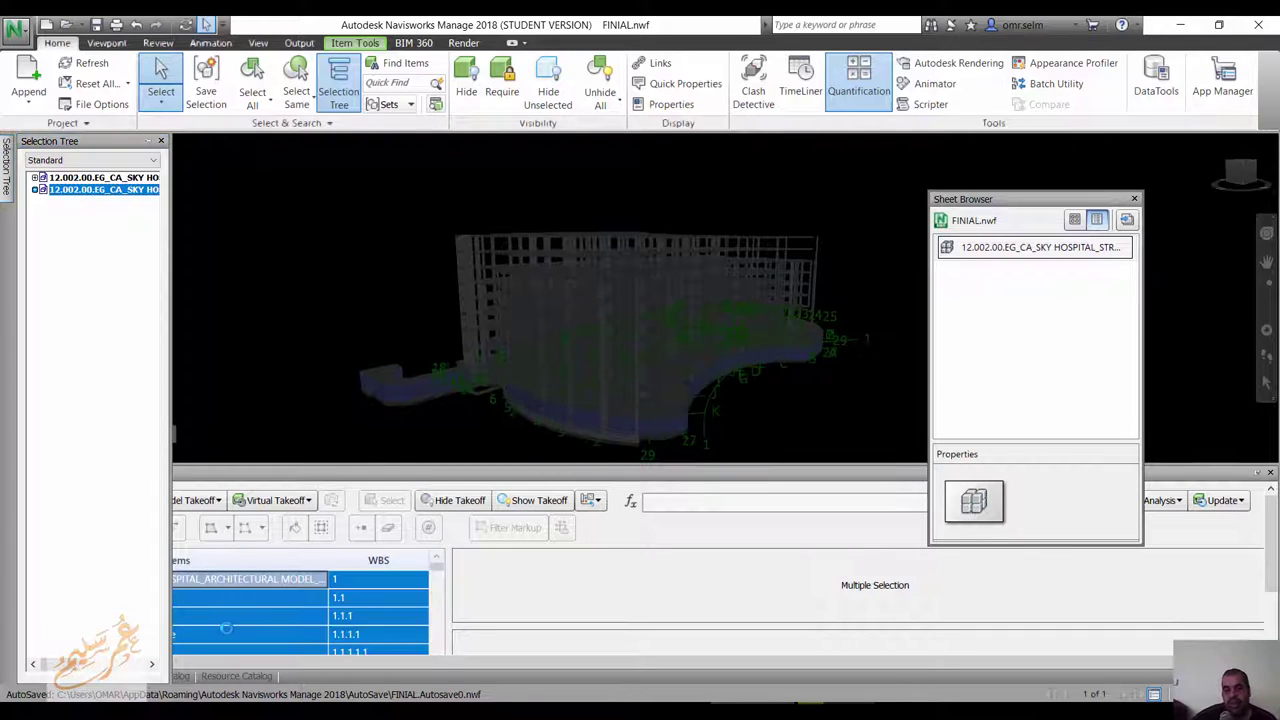
left_click_drag(340, 462, 340, 400)
Review the M_Baluster - Square and 1-32 door quantities with the Sheet Browser closed.
left_click(130, 569)
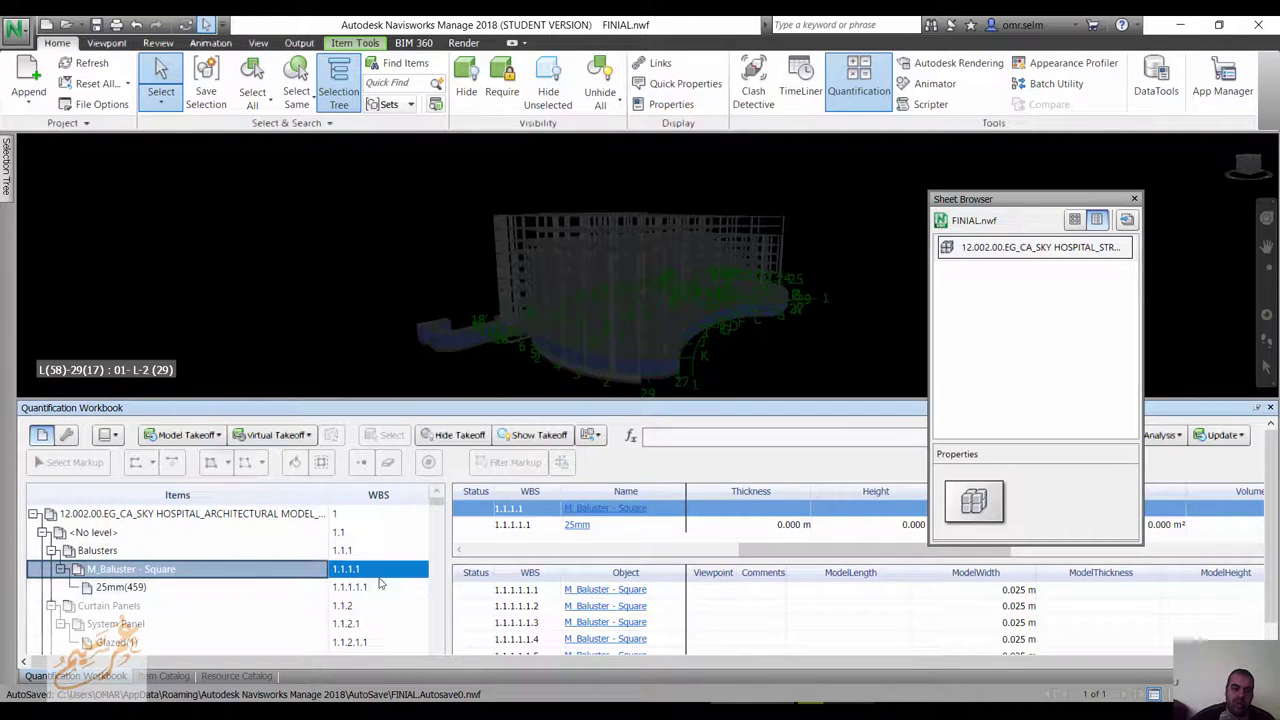
left_click(1134, 199)
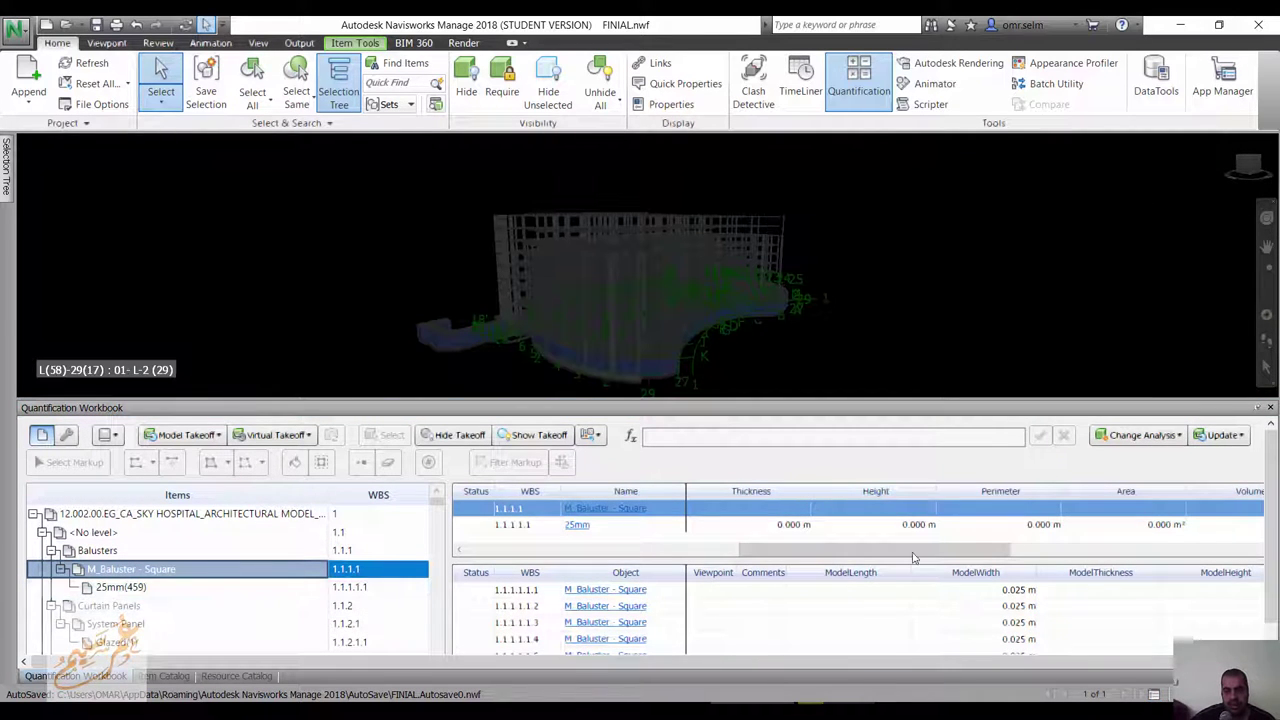
left_click_drag(850, 549, 630, 550)
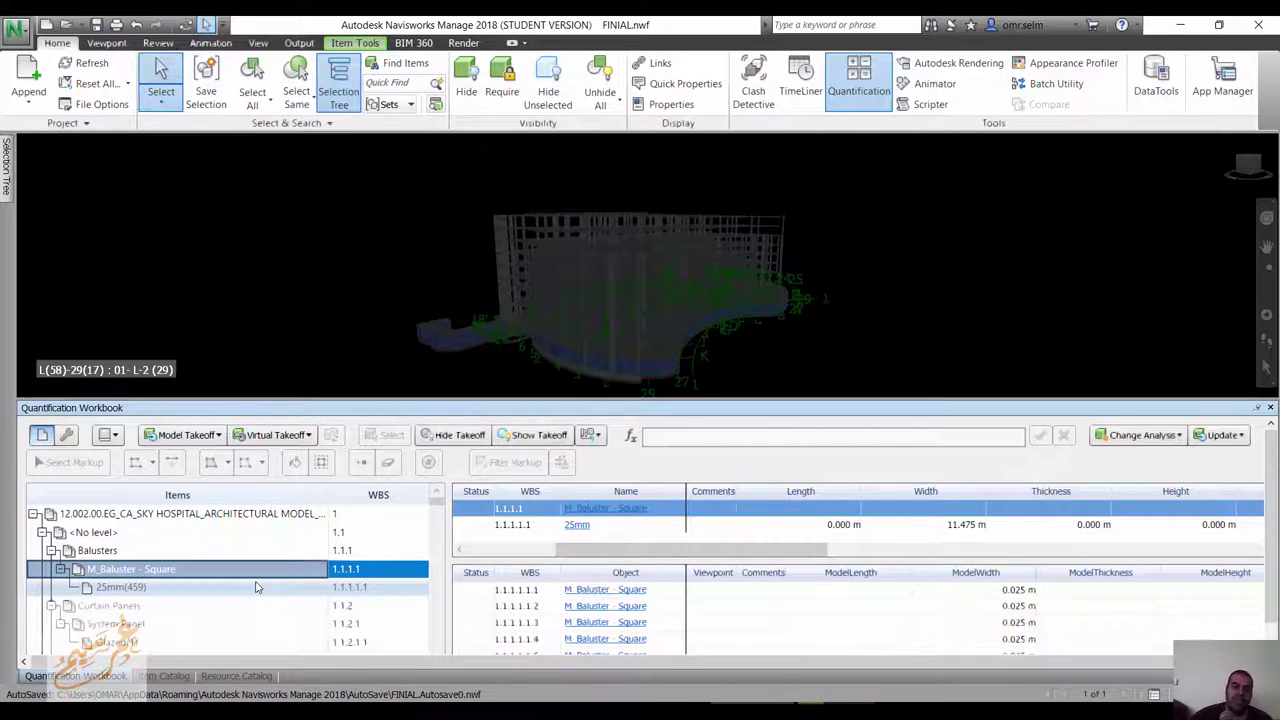
scroll(256, 590, "down", 2)
scroll(262, 605, "down", 2)
scroll(262, 608, "down", 2)
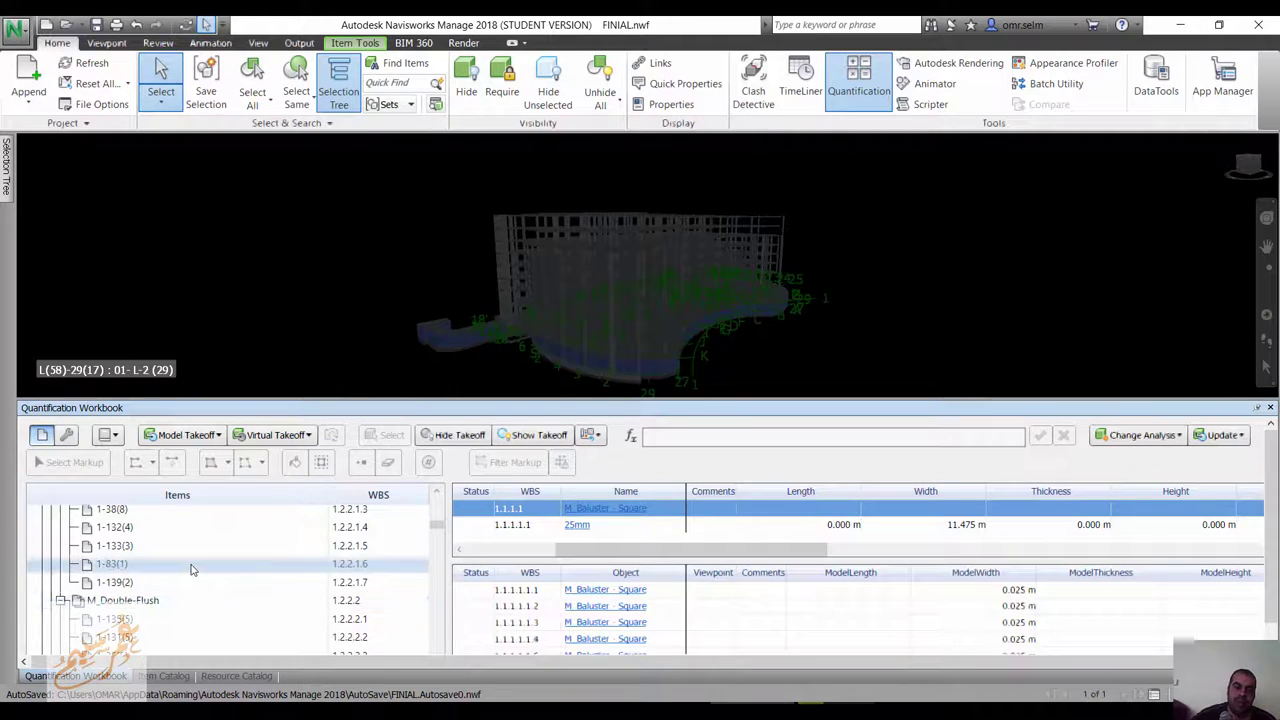
scroll(190, 585, "up", 2)
left_click(140, 578)
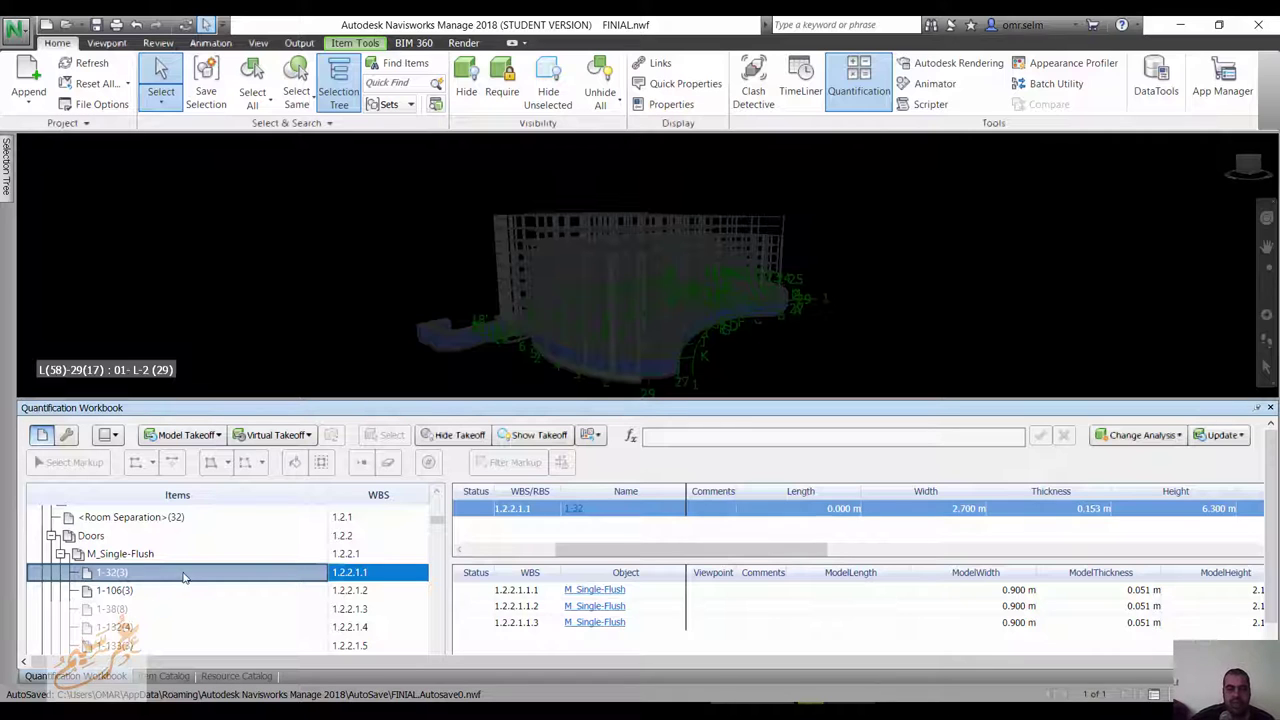
Select Basic Wall's Masonary wall 200m thick item and show it in the Item Catalog.
scroll(264, 585, "down", 3)
scroll(256, 585, "down", 3)
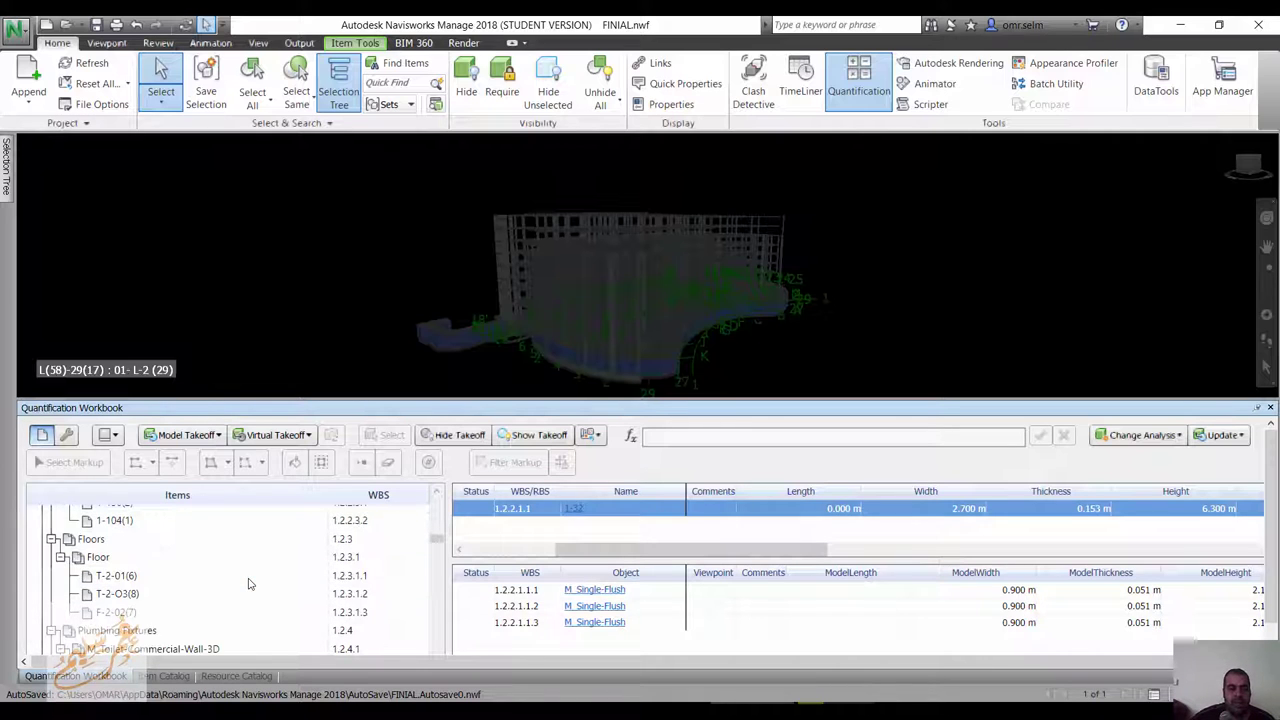
scroll(249, 586, "down", 3)
scroll(249, 586, "down", 3)
scroll(220, 570, "down", 3)
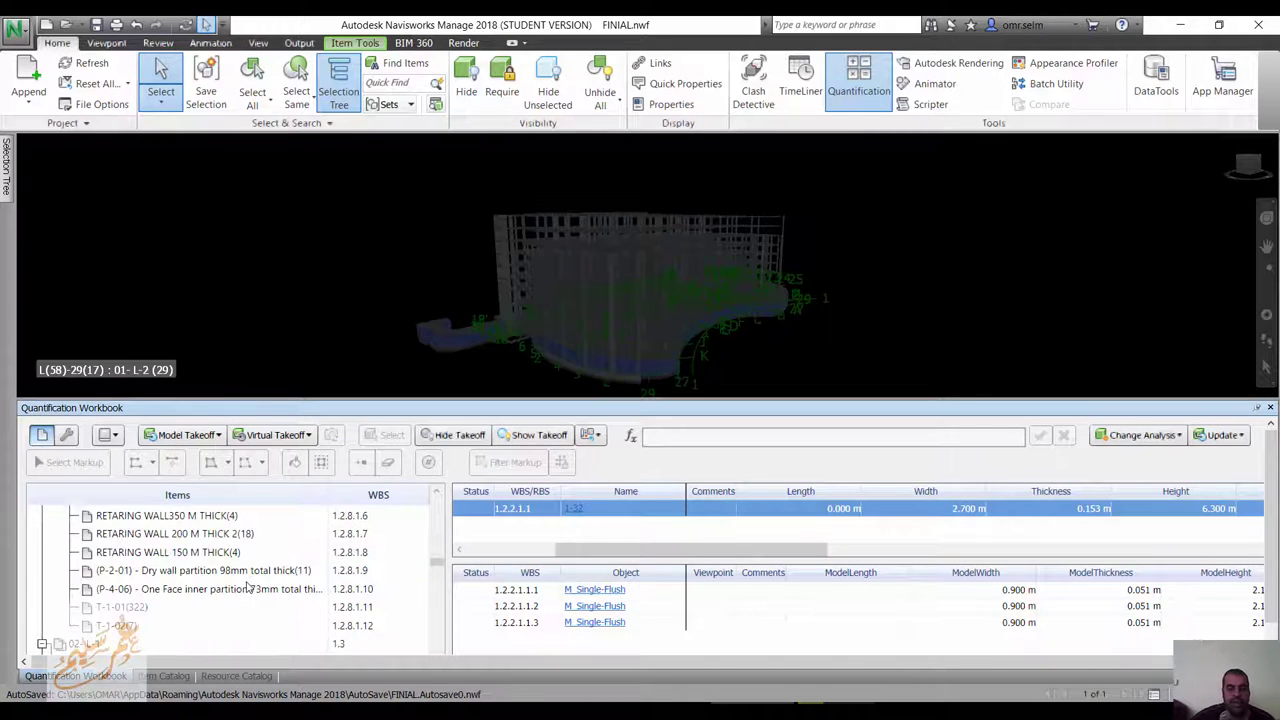
scroll(180, 550, "up", 2)
left_click(165, 524)
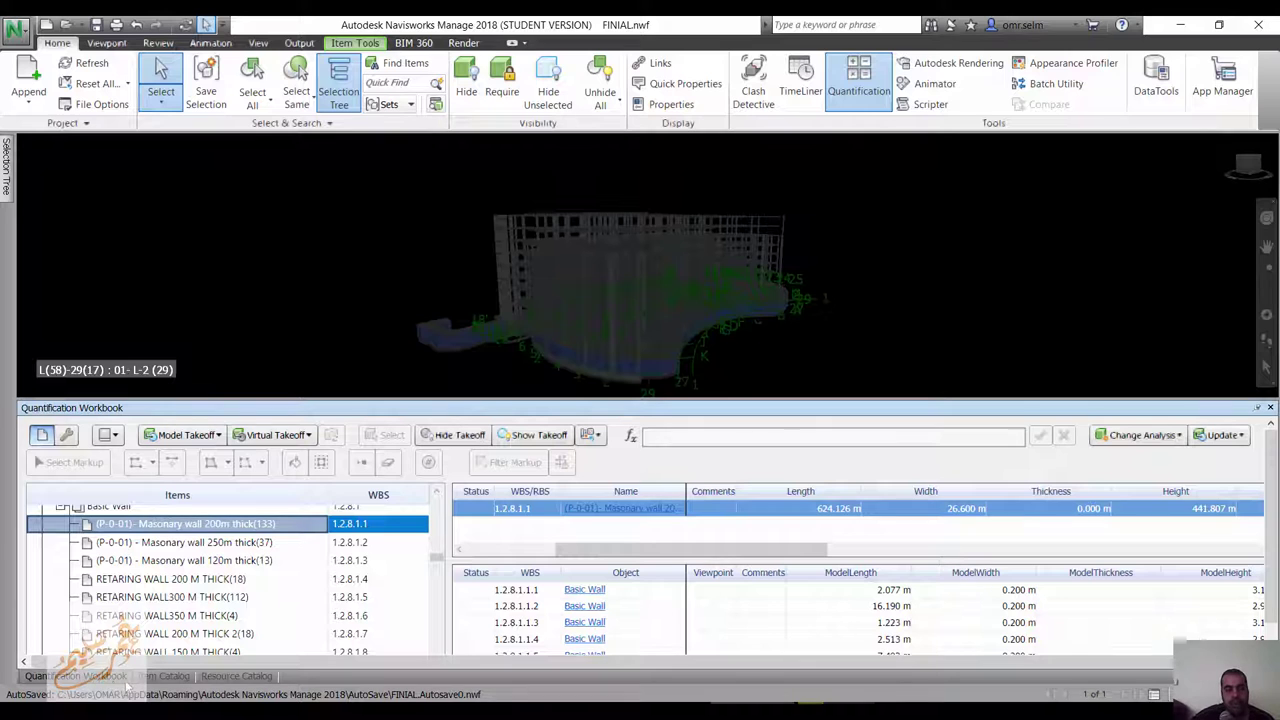
left_click(160, 679)
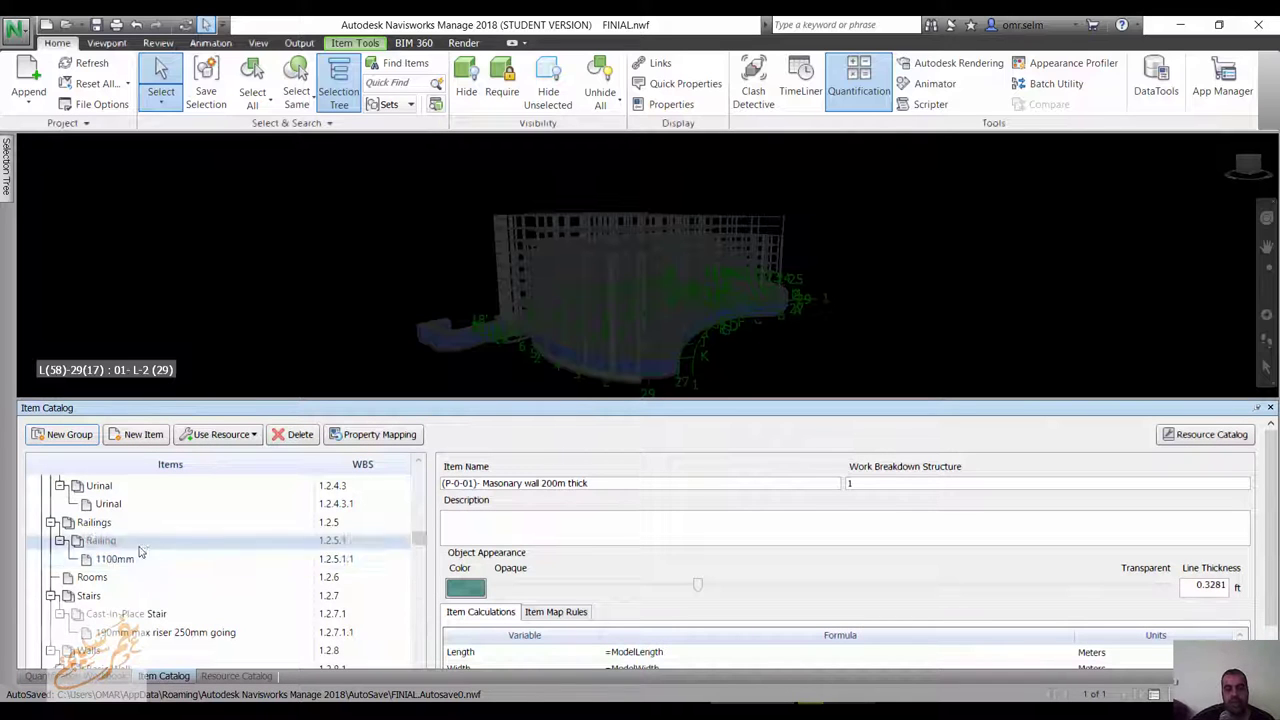
Choose Use Resource > Use New Master Resource for the Masonary wall 200m thick item.
scroll(310, 553, "down", 2)
scroll(310, 553, "down", 2)
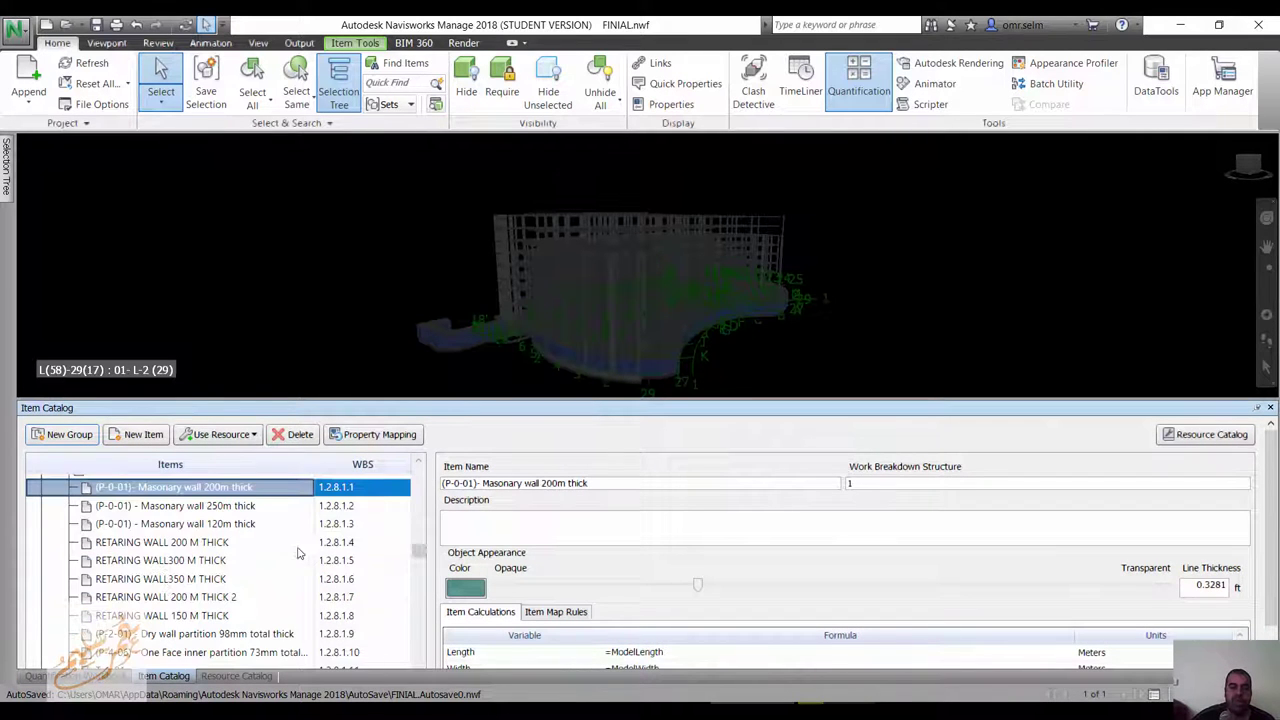
left_click(238, 434)
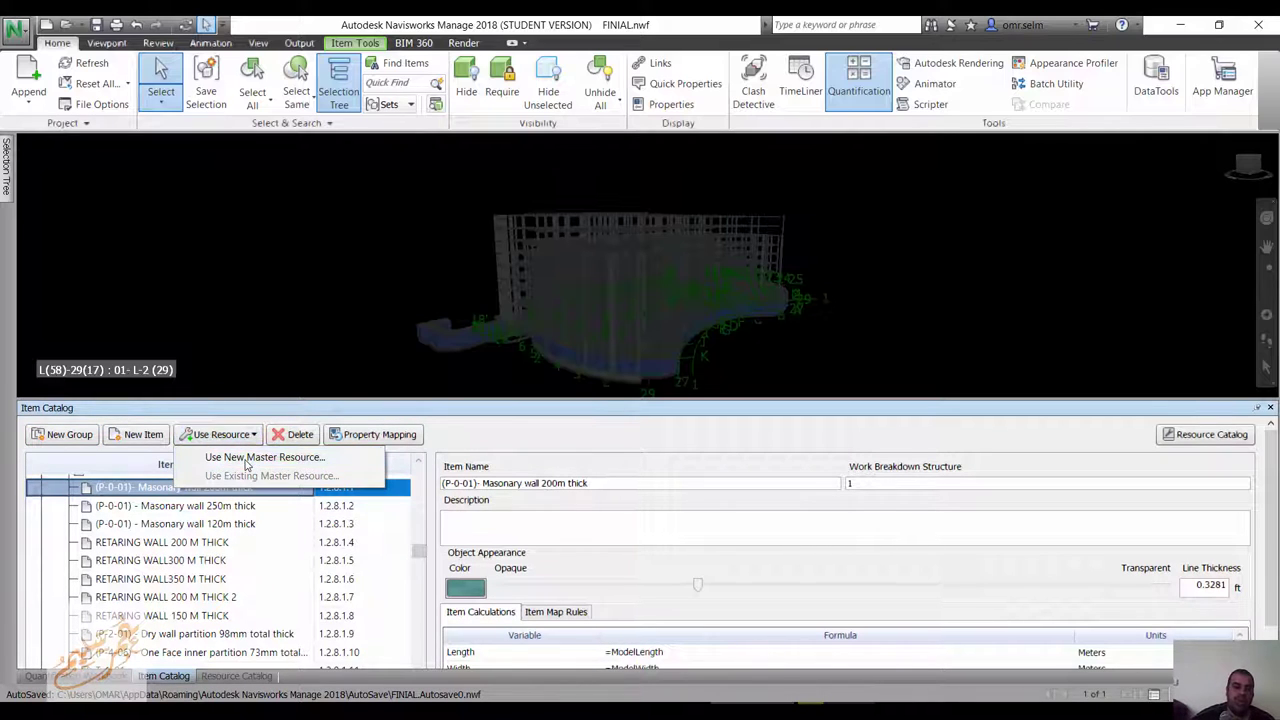
left_click(245, 459)
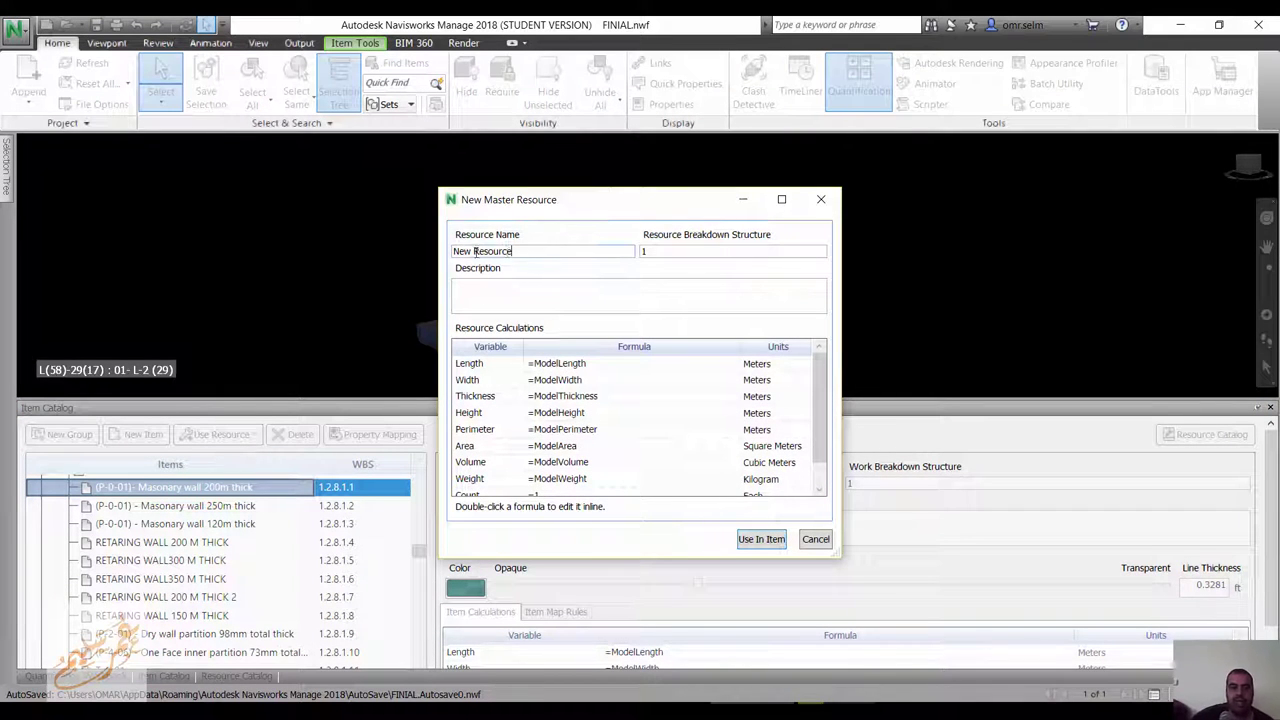
Rename the new master resource from New Resource to 'wall'.
left_click_drag(515, 251, 300, 251)
type("wa")
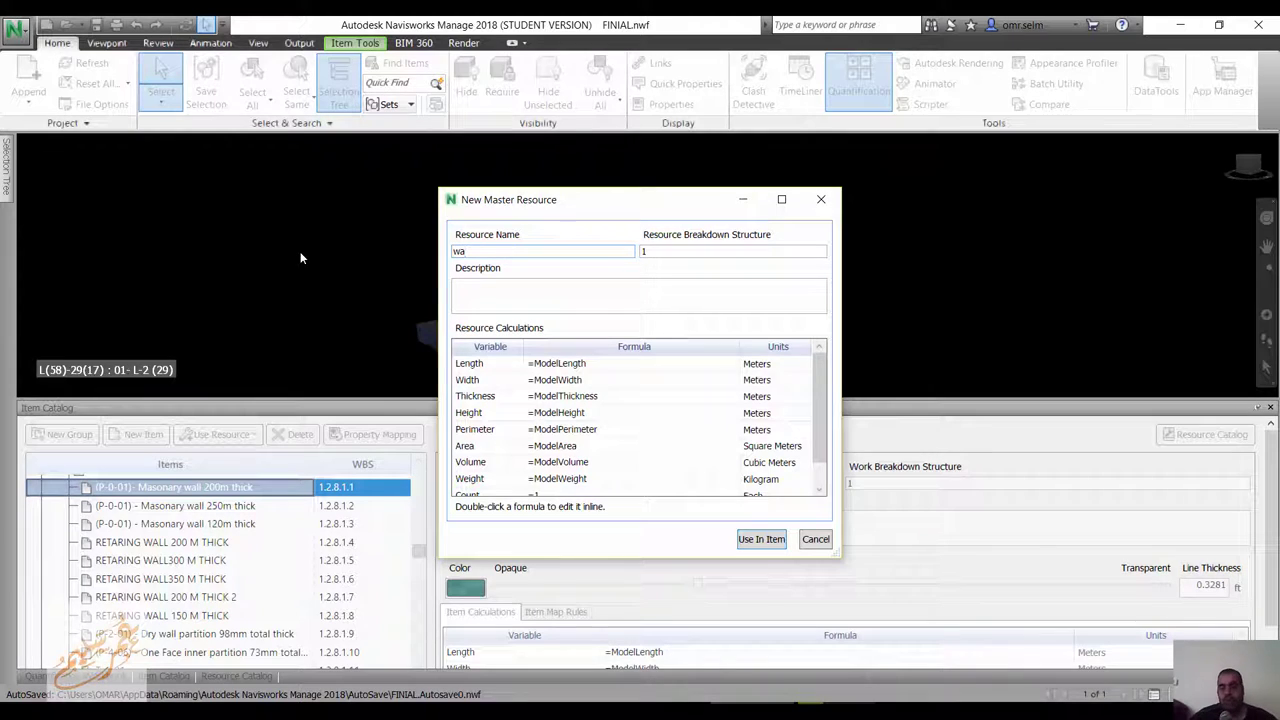
type("ll")
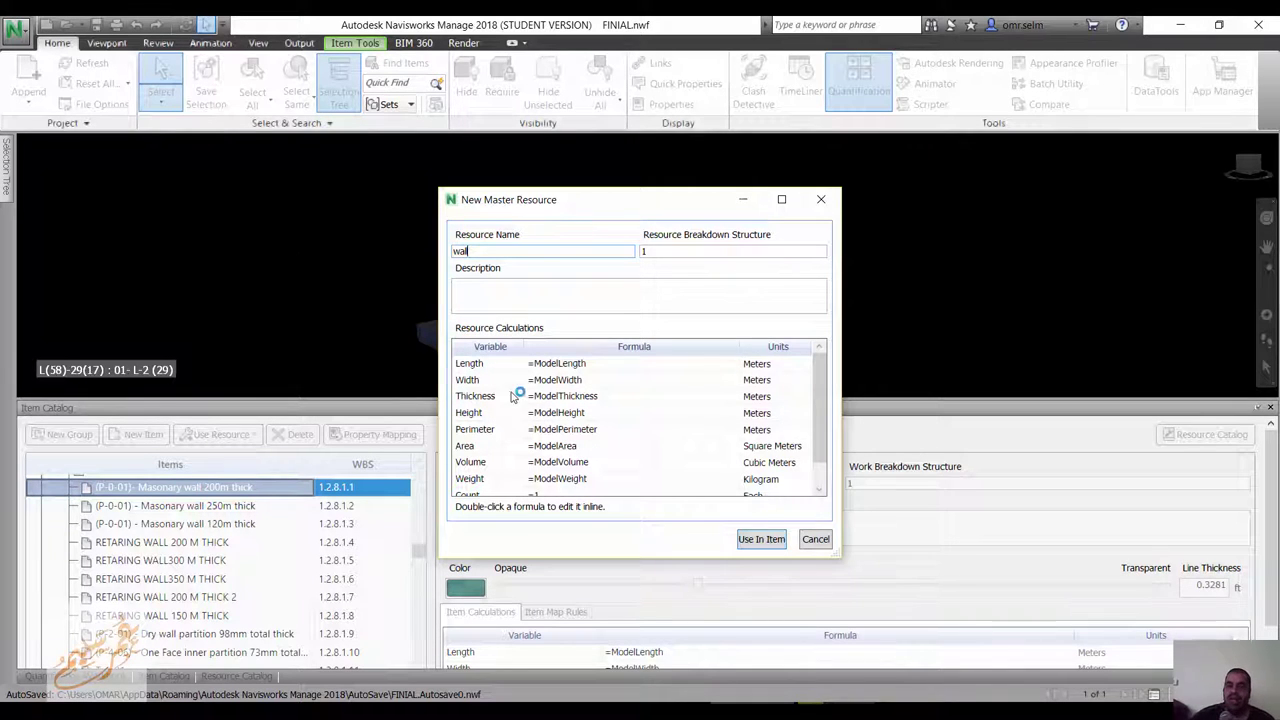
left_click(490, 364)
left_click(495, 398)
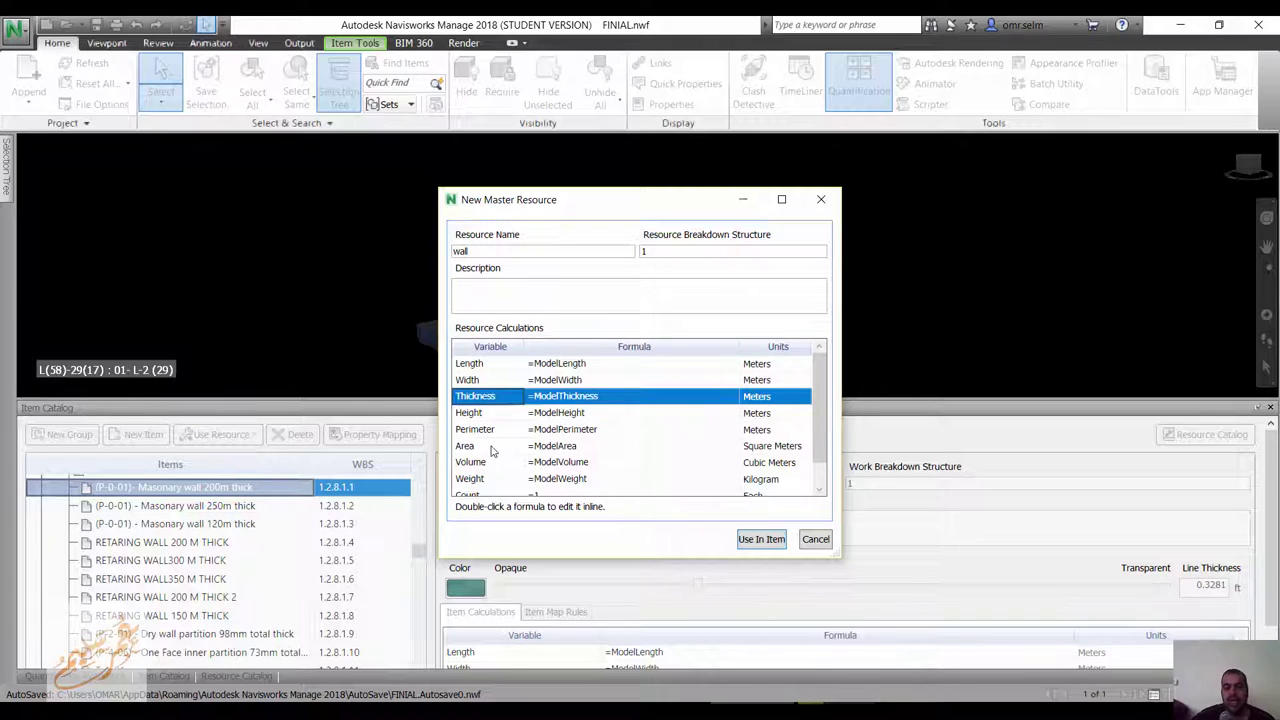
Change the Length formula to =ModelLength*1.1.
left_click(528, 365)
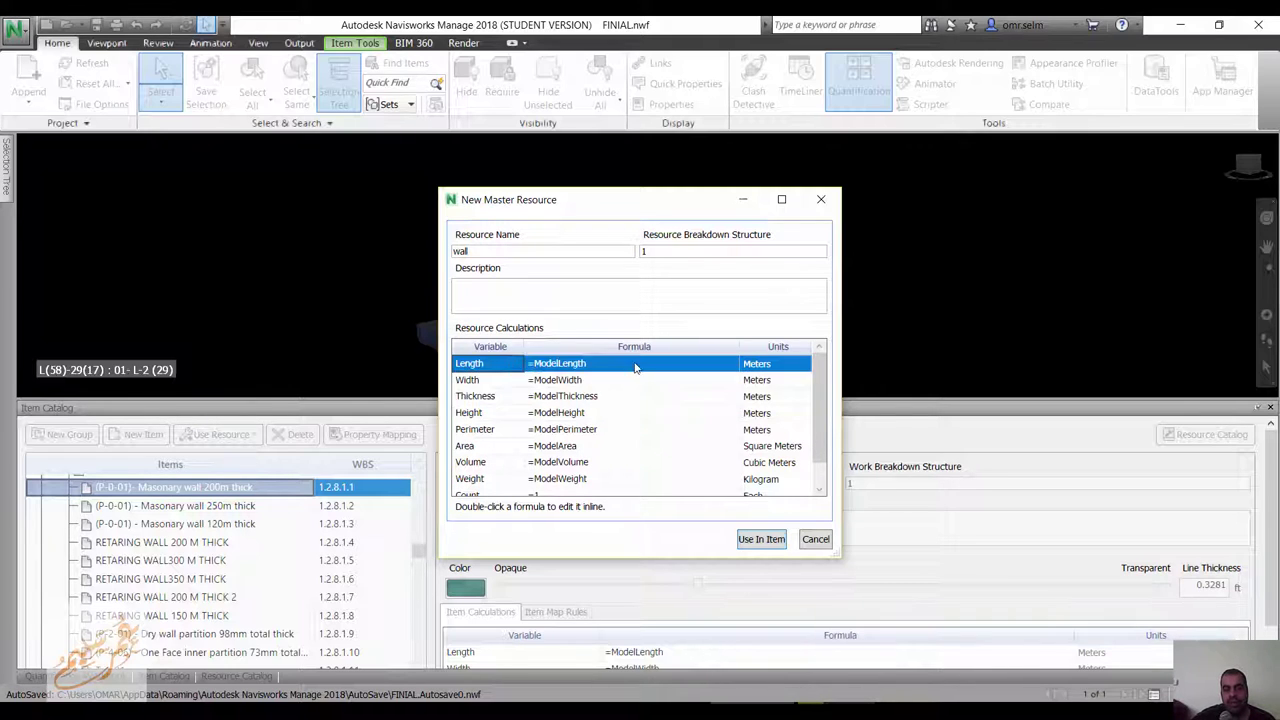
double_click(634, 368)
left_click(631, 366)
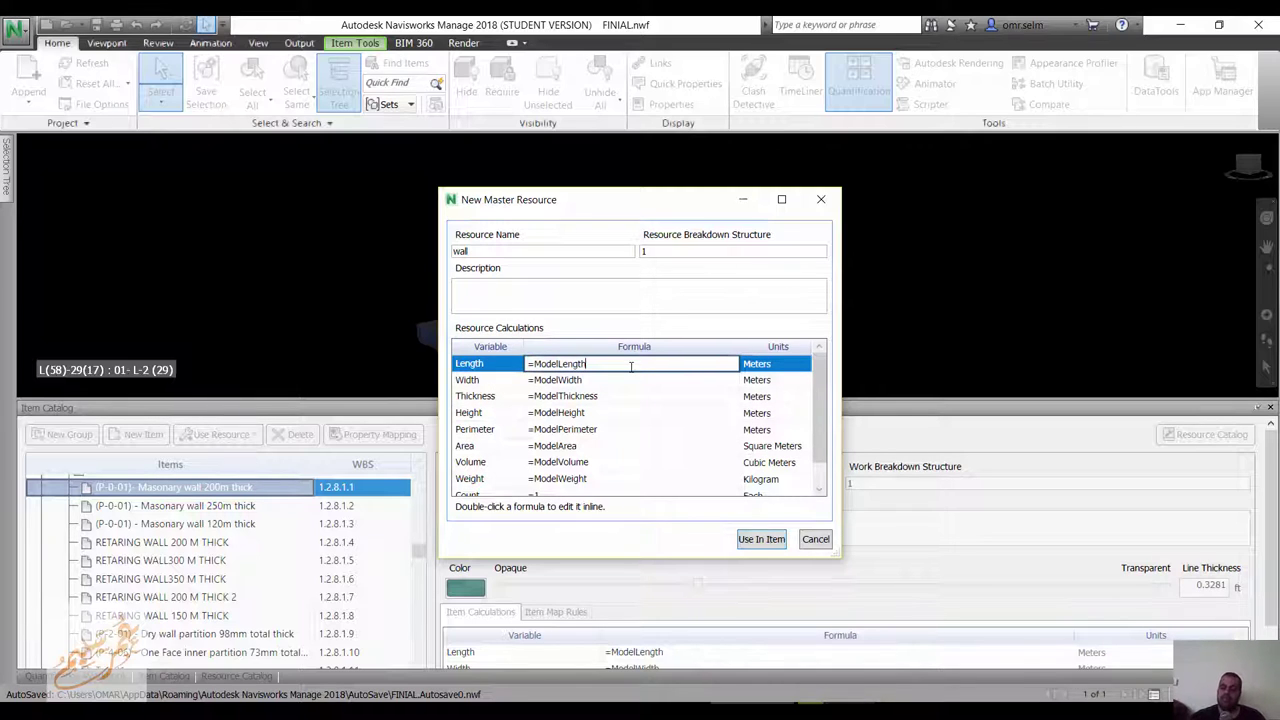
type("*1.1")
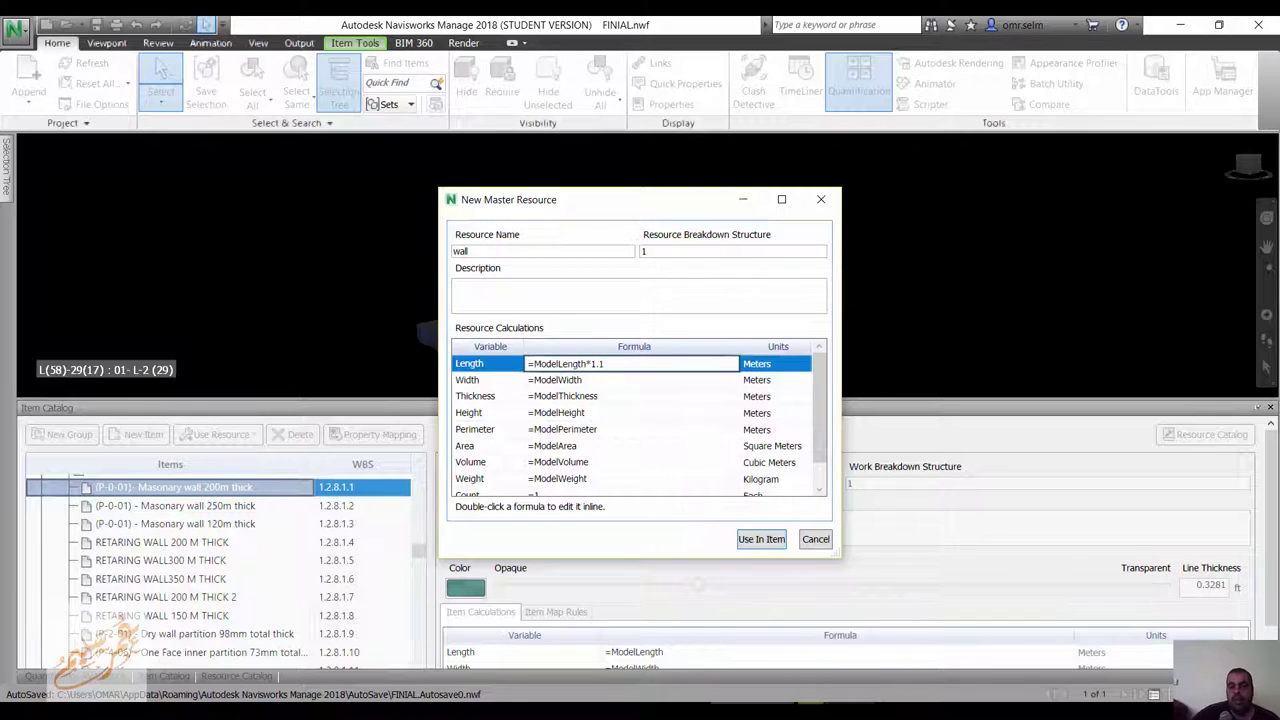
left_click(502, 412)
left_click(618, 398)
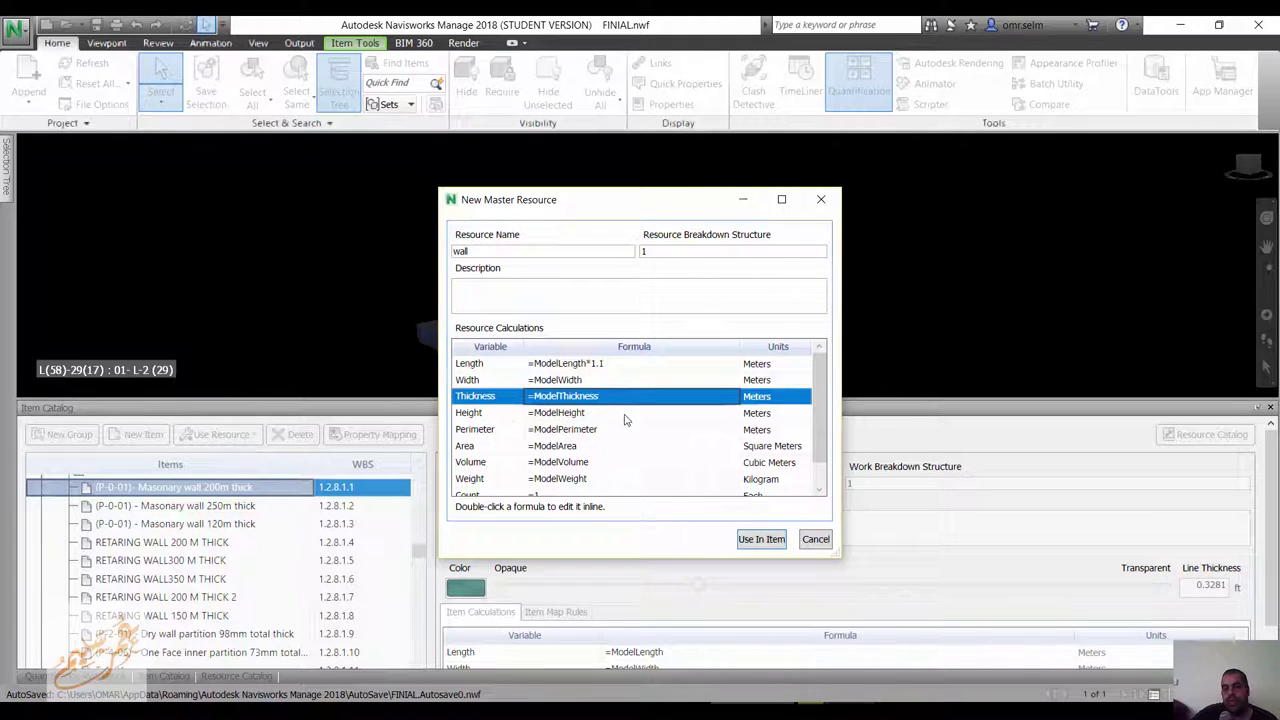
scroll(640, 430, "down", 1)
left_click(601, 476)
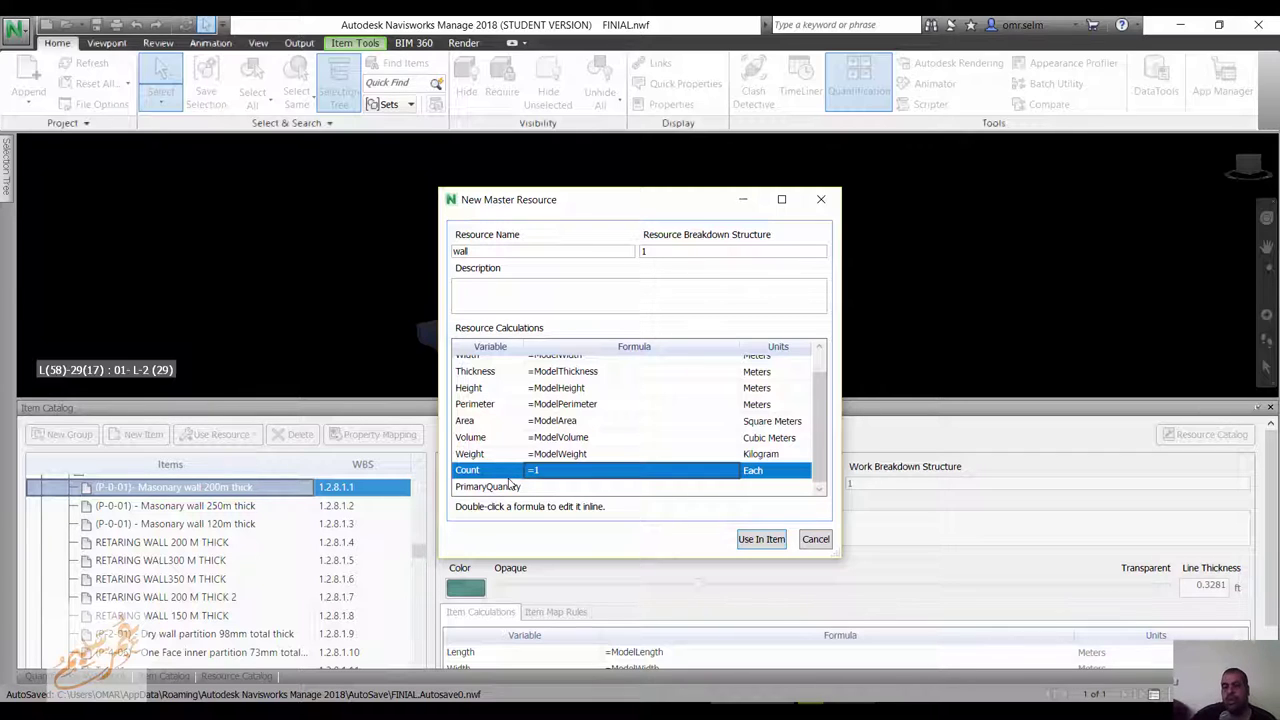
Set PrimaryQuantity to =Area in Square Meters and use the wall resource in the item.
double_click(577, 487)
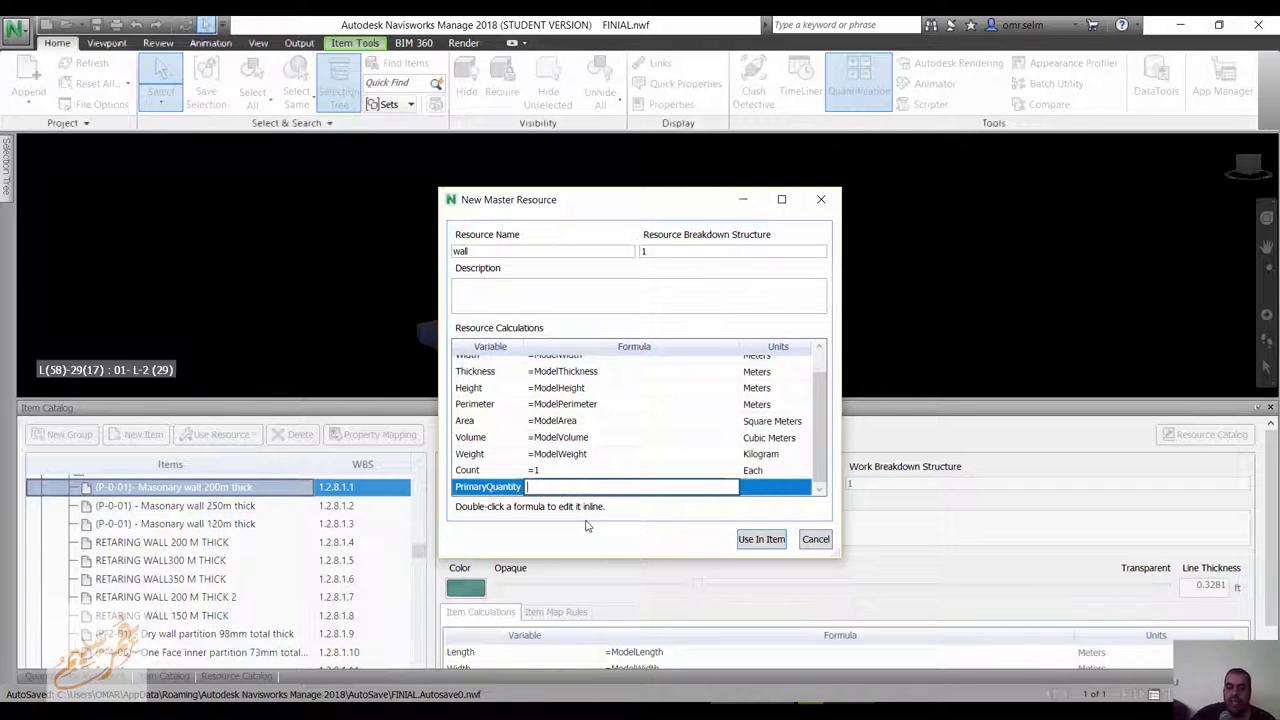
type("=")
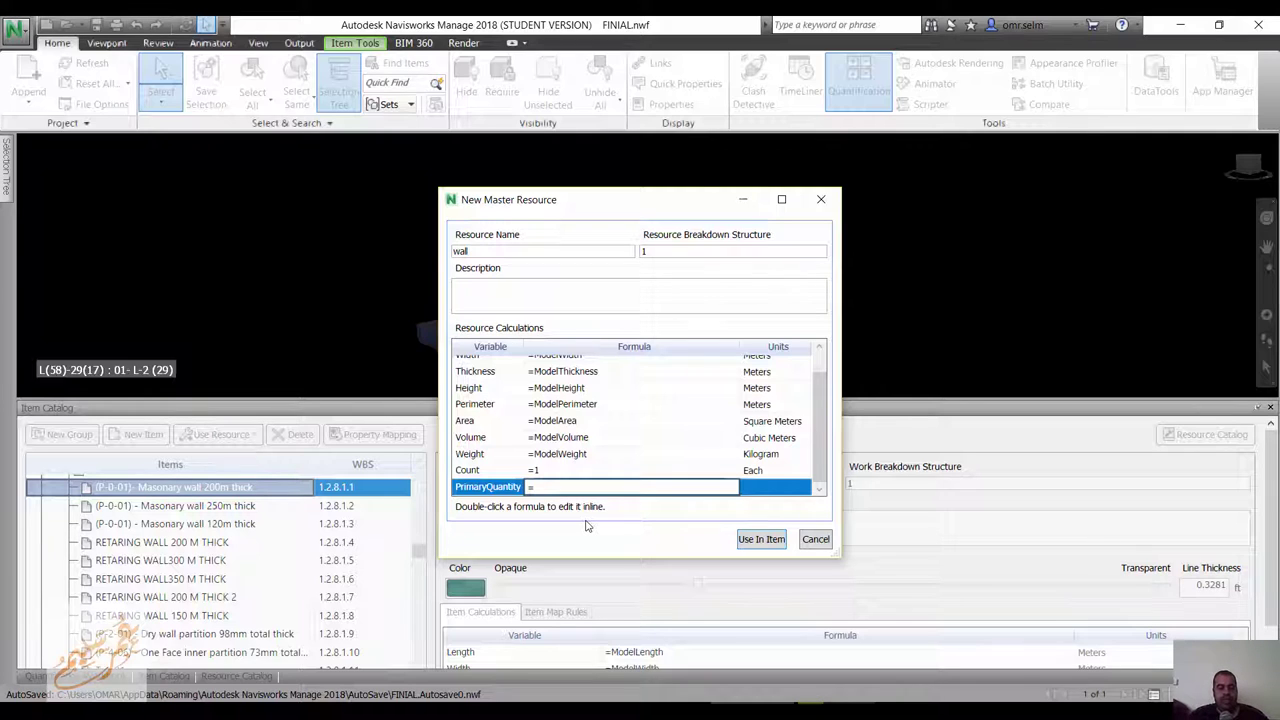
type("Area")
left_click(803, 487)
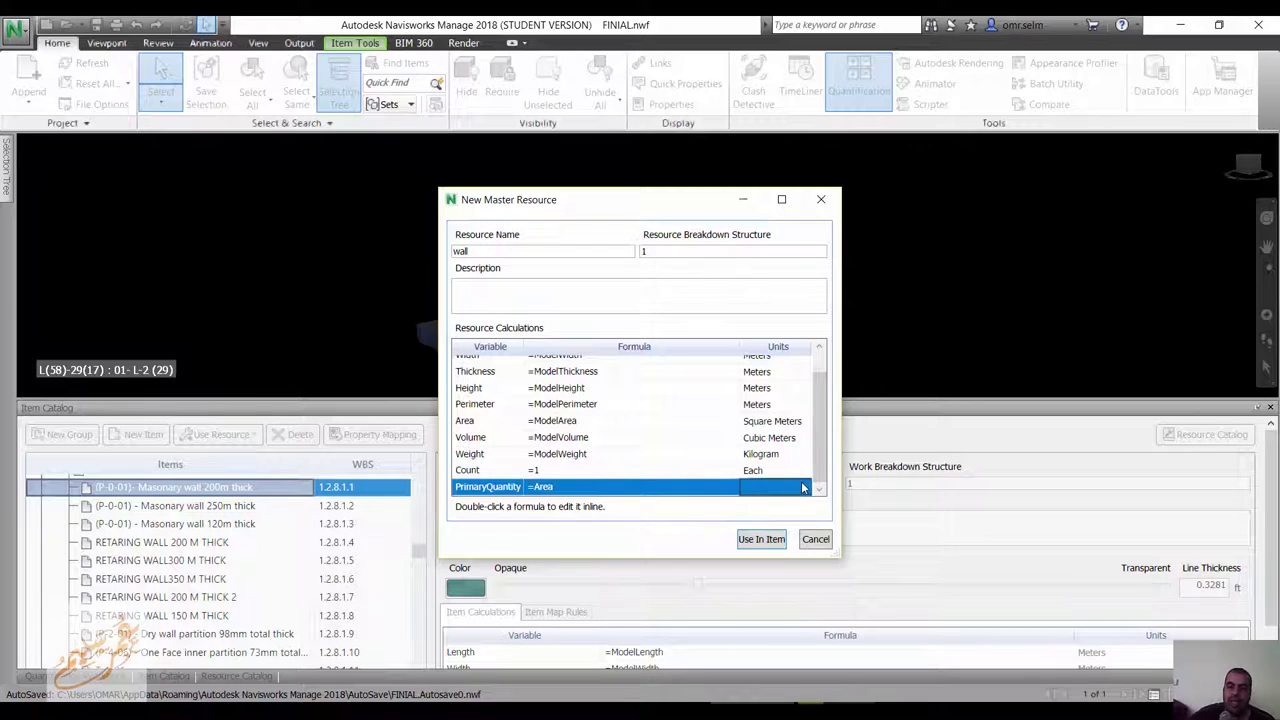
left_click(806, 489)
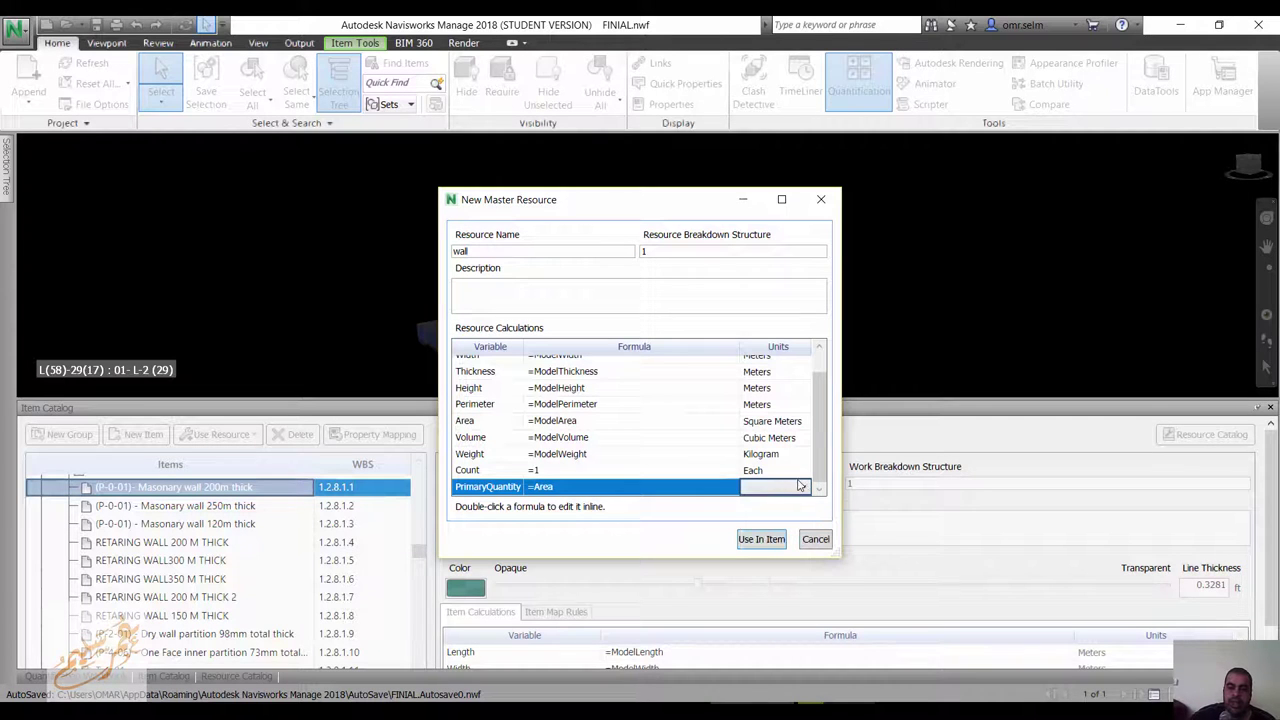
left_click(800, 486)
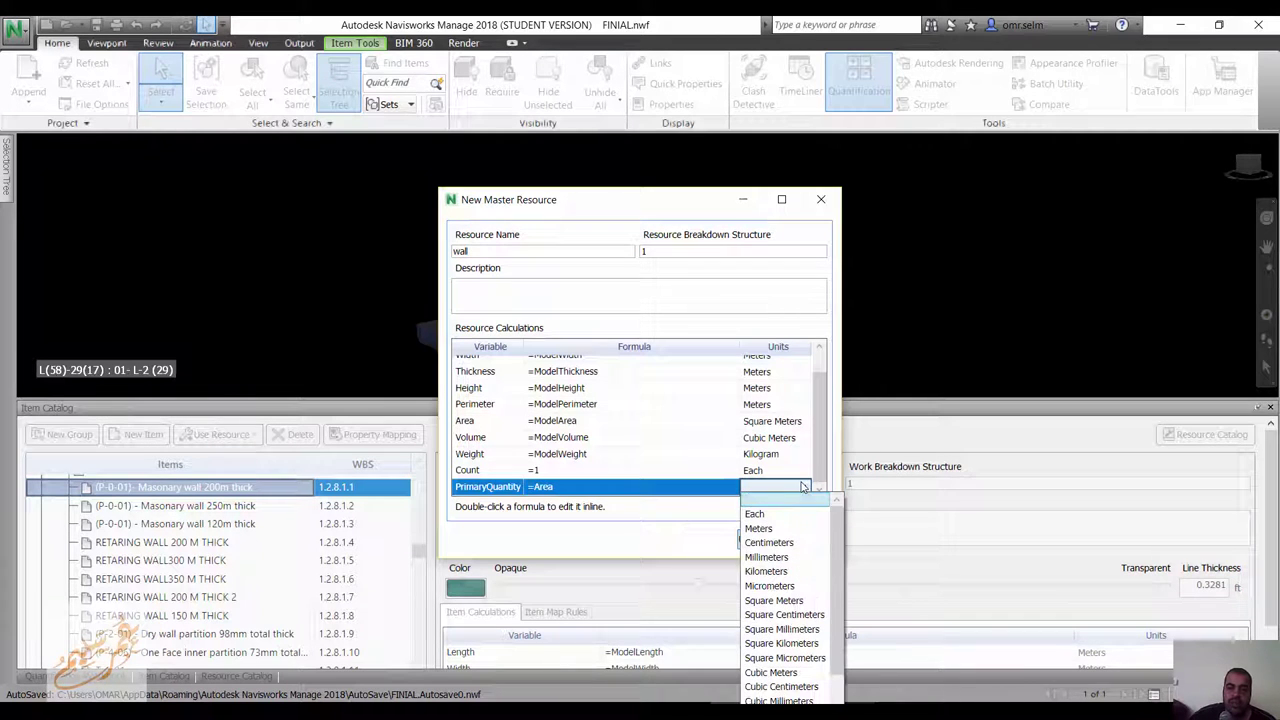
left_click(800, 600)
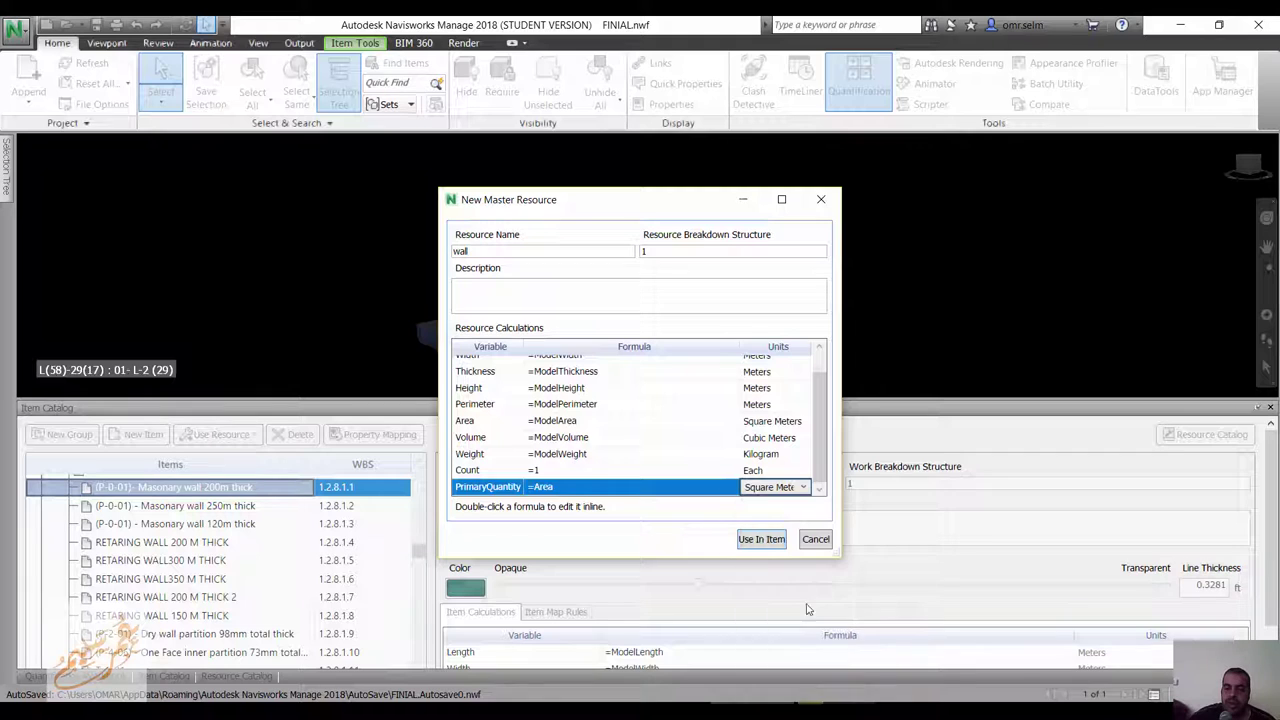
left_click(760, 540)
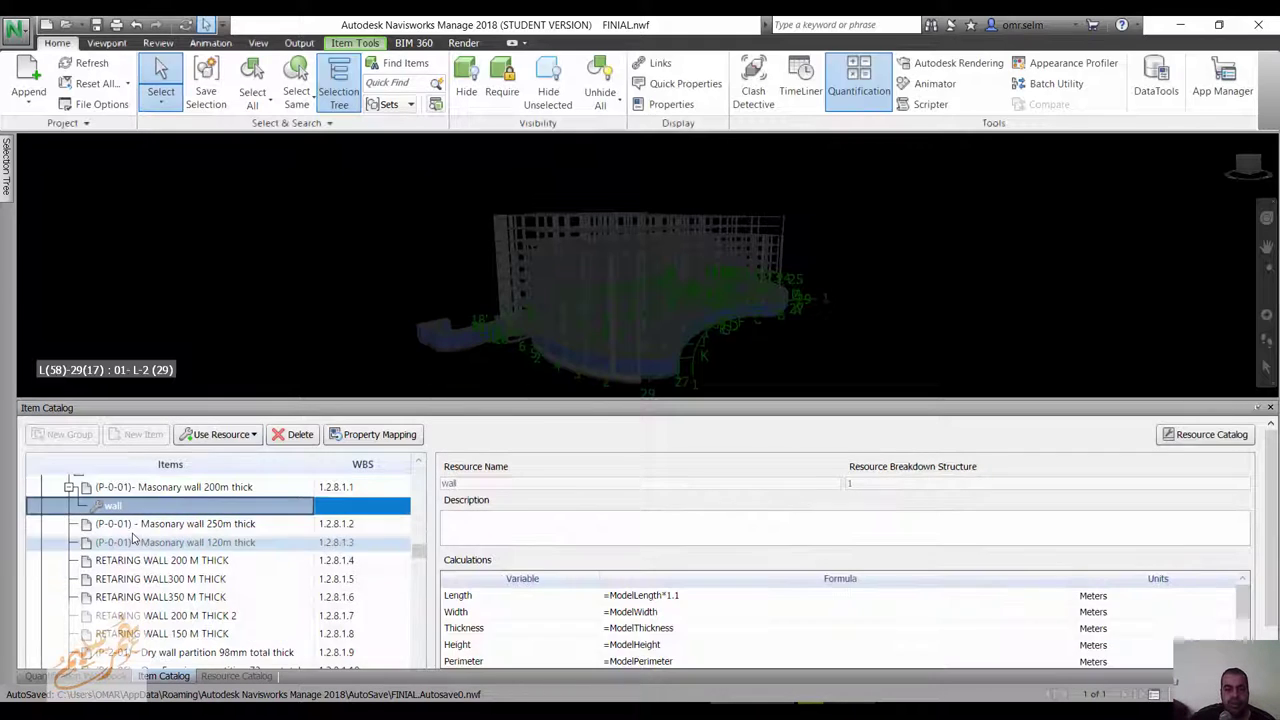
Paste copies of the wall resource under the 250m and 120m masonry wall items, then return to the workbook.
right_click(131, 509)
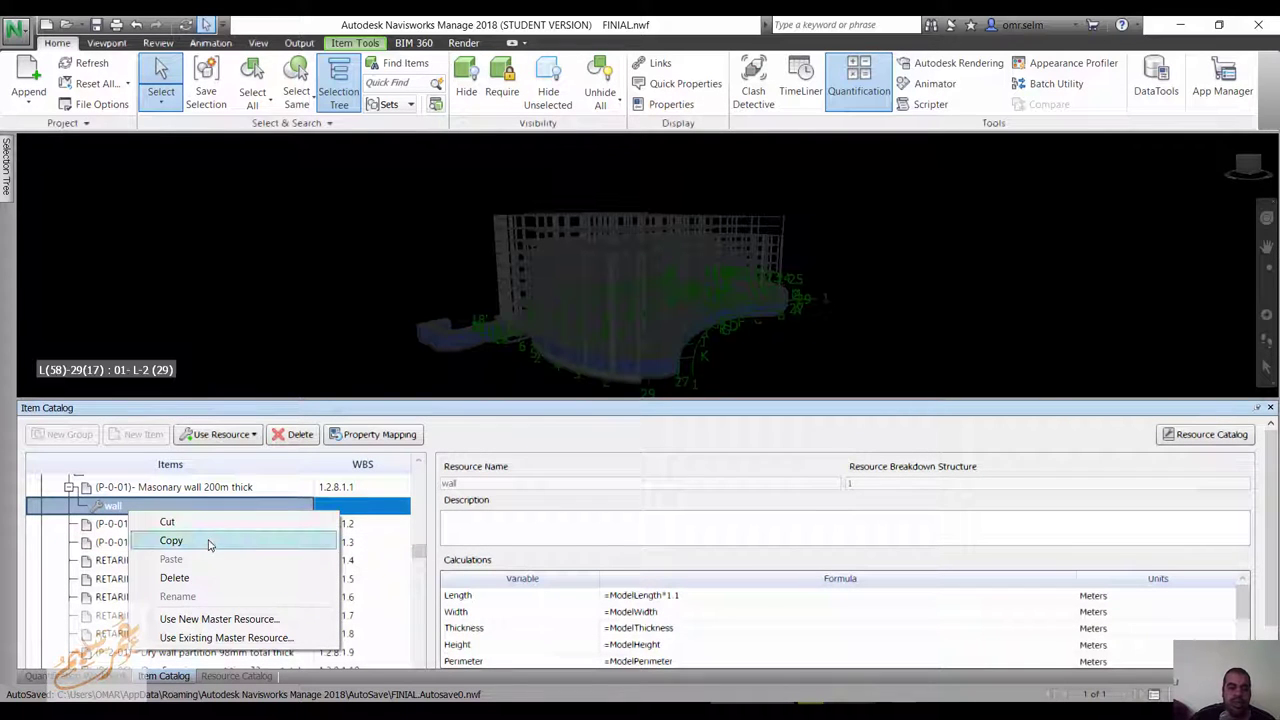
left_click(210, 541)
left_click(152, 523)
right_click(152, 523)
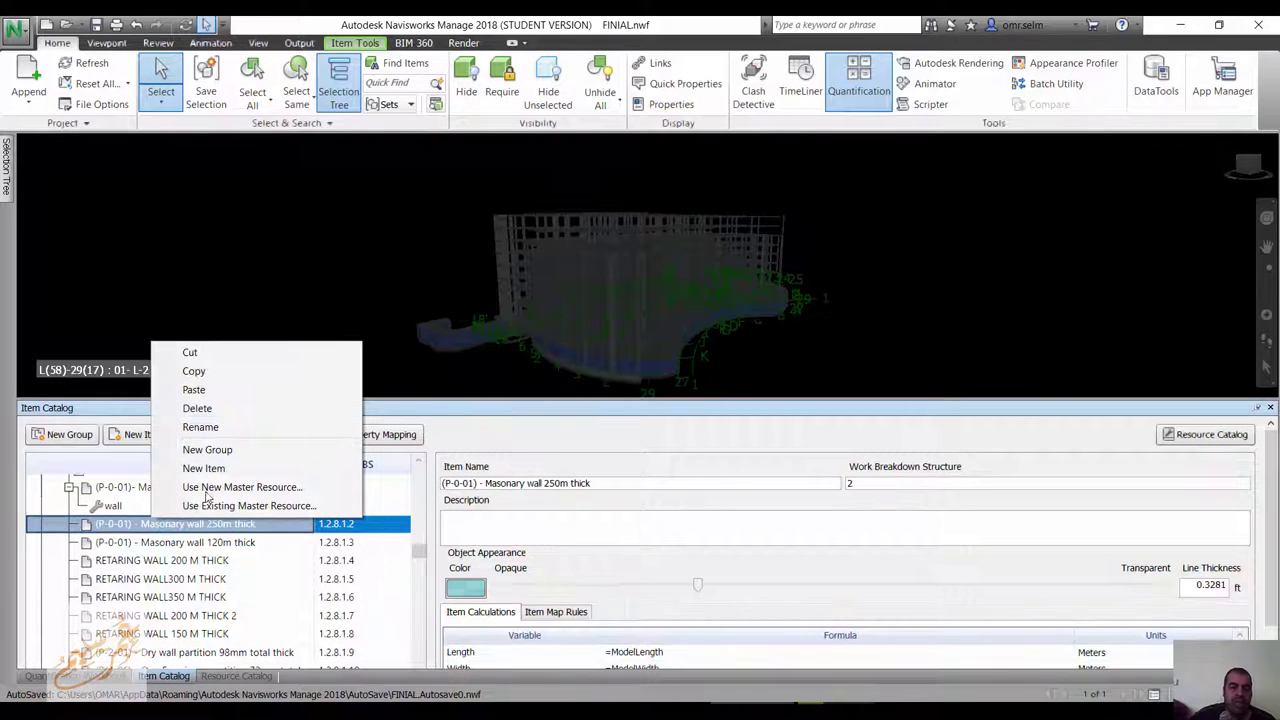
left_click(192, 390)
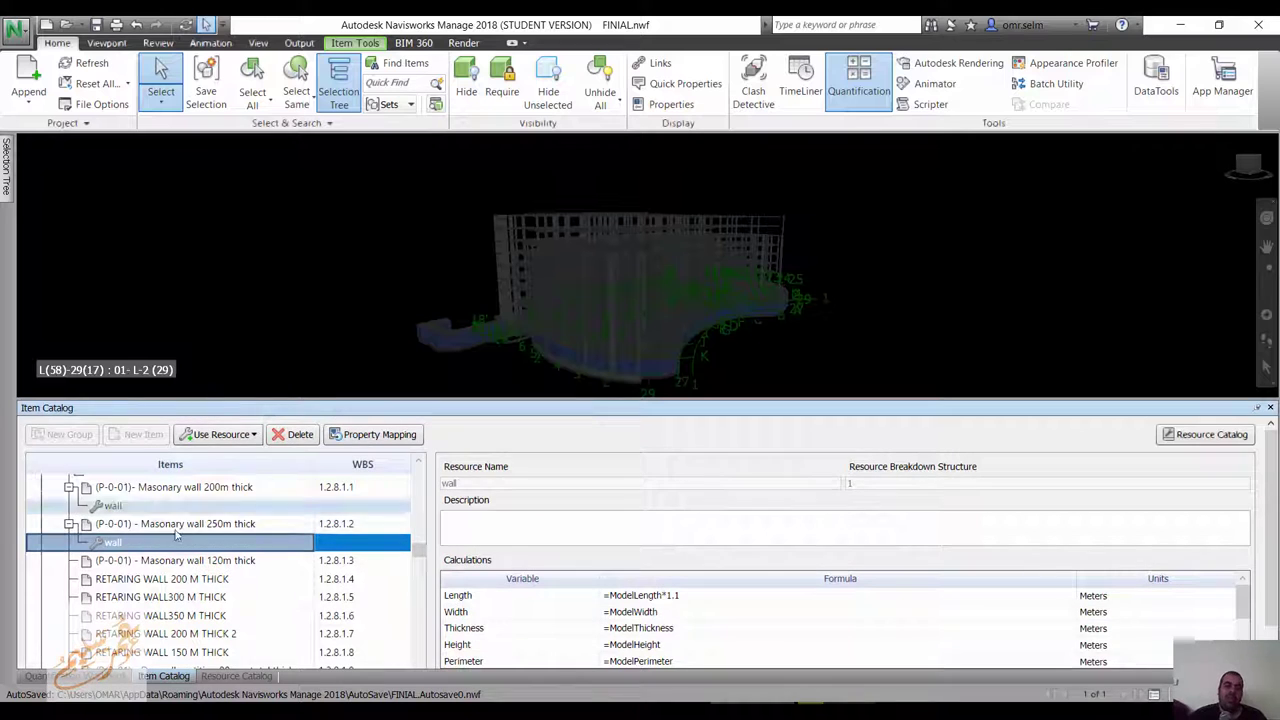
left_click(175, 560)
right_click(173, 560)
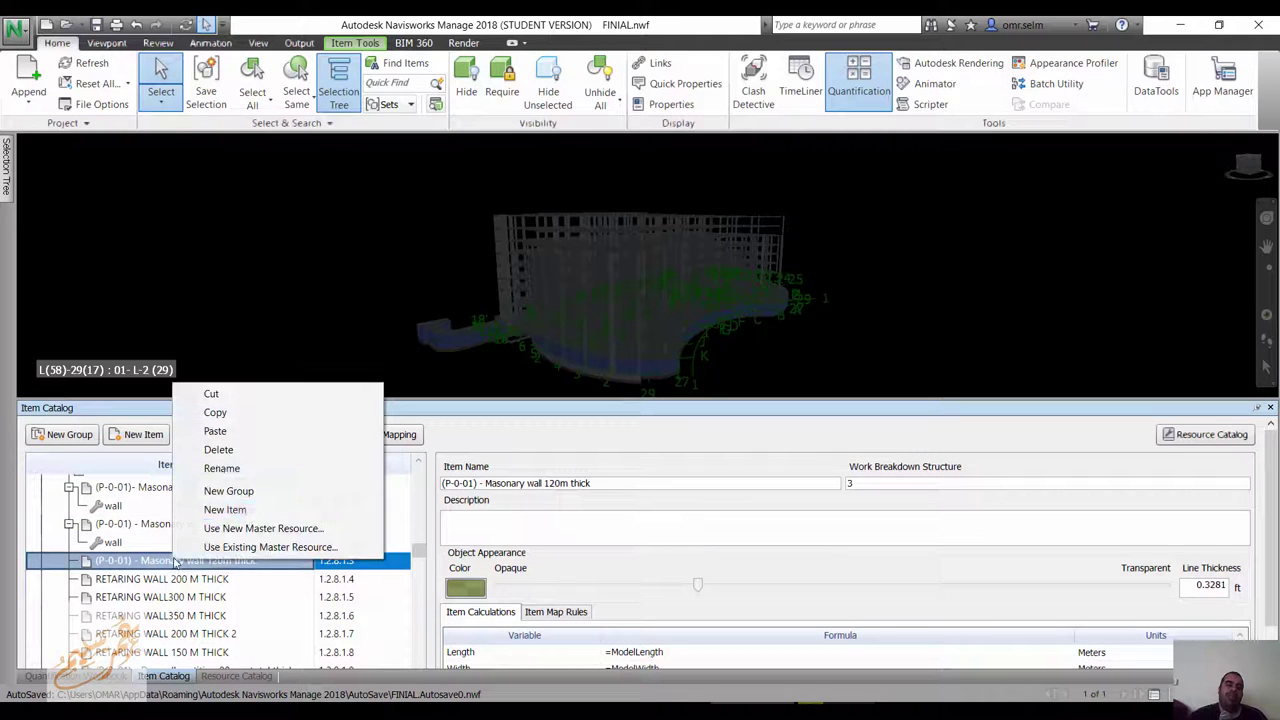
left_click(229, 434)
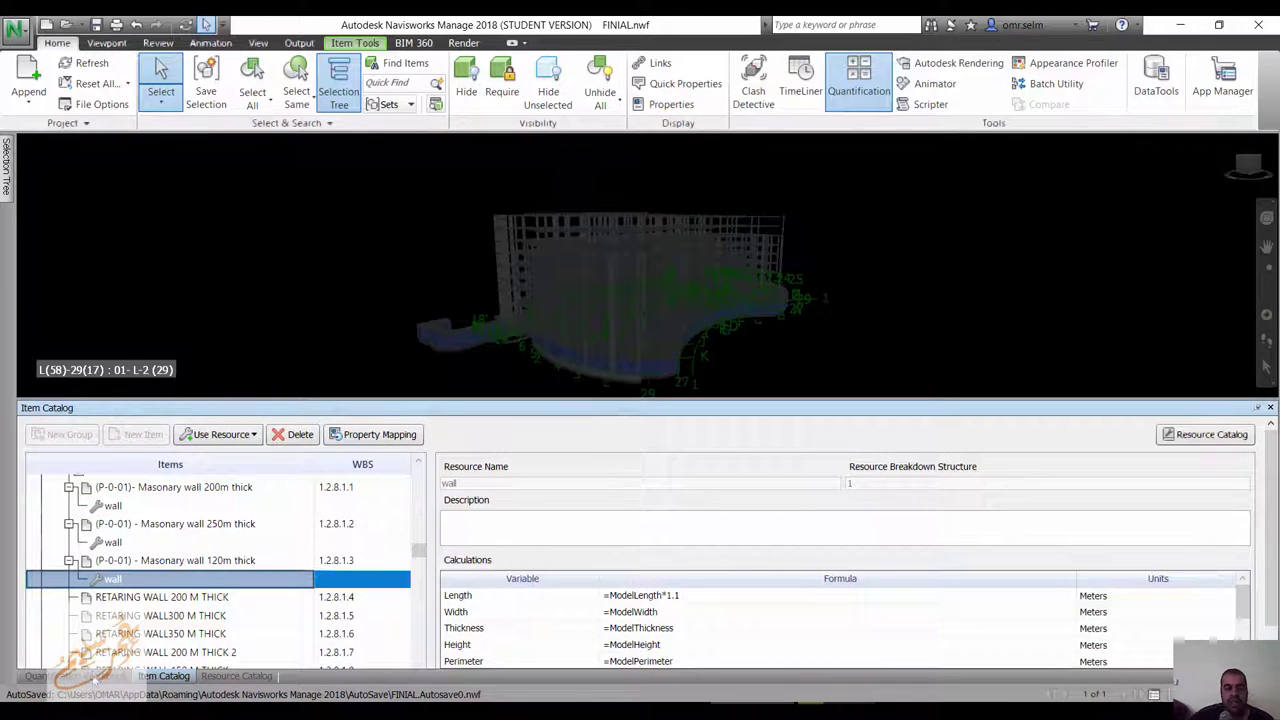
left_click(97, 678)
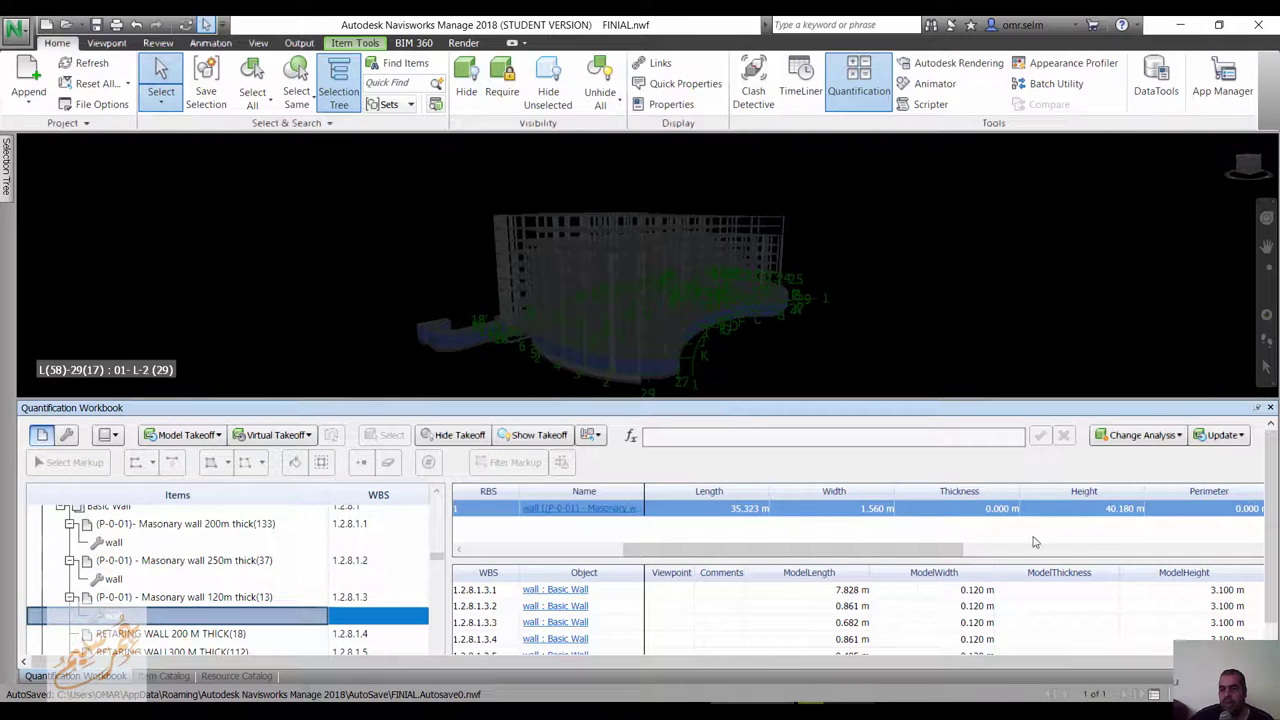
Set the wall takeoff's PrimaryQuantity to =Area*1.2 (10,539,583.312) and run Analyze Changes.
left_click_drag(950, 550, 1244, 552)
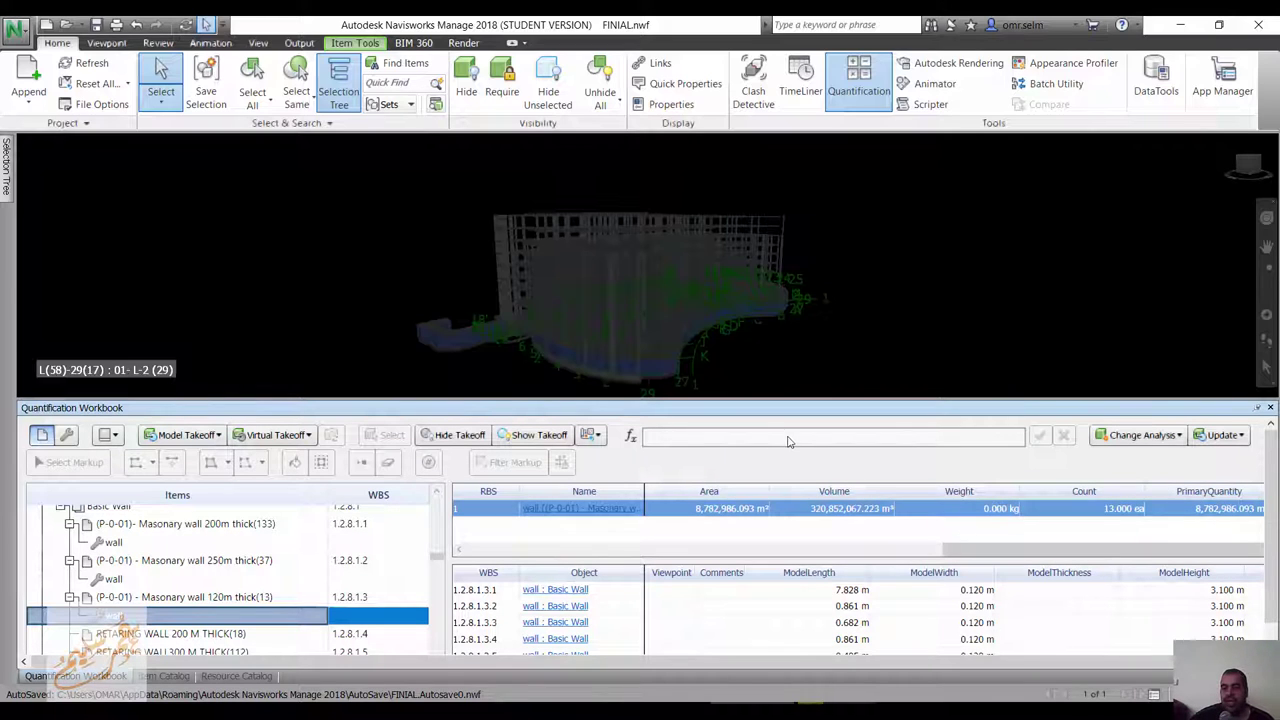
left_click(1189, 513)
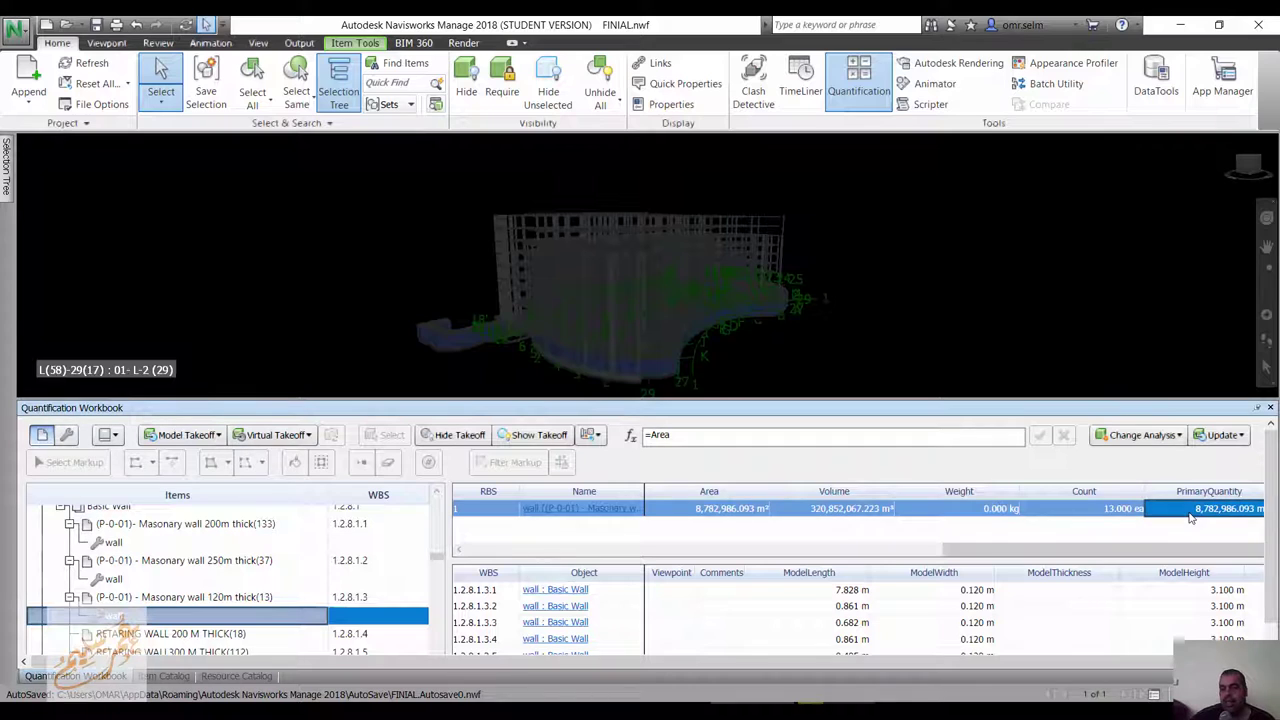
left_click(678, 433)
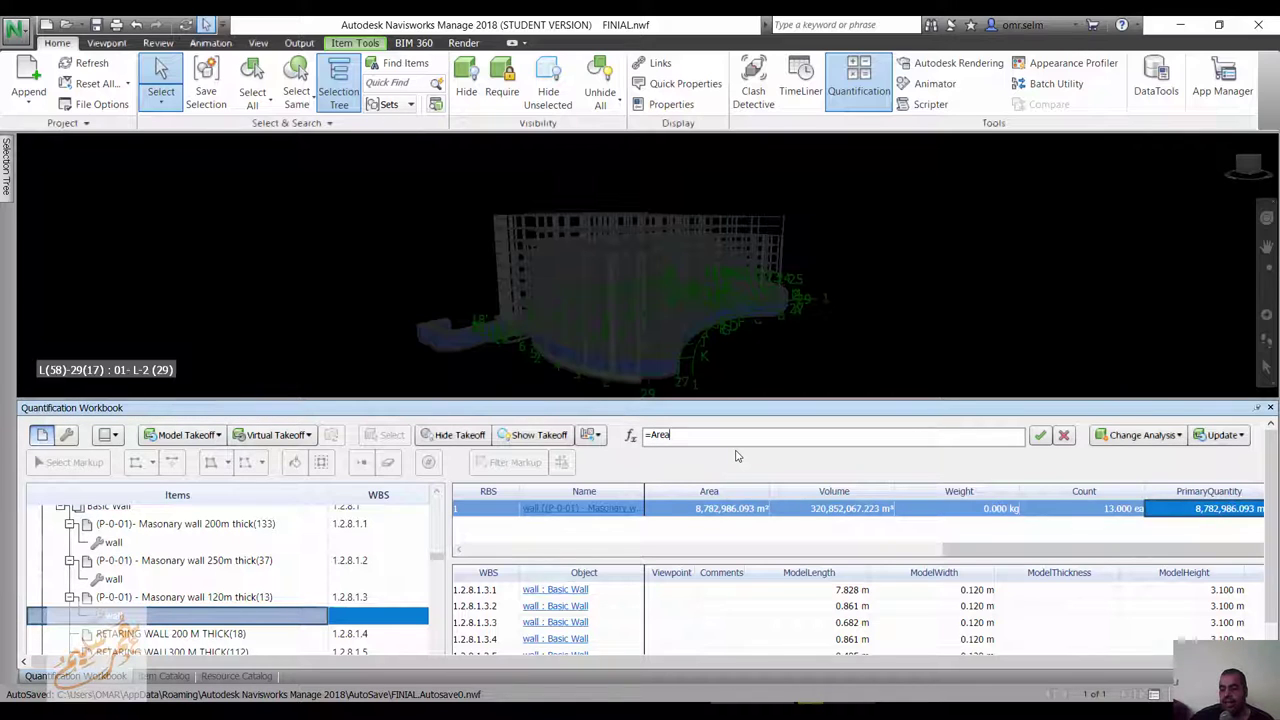
type("*1.2")
key("Return")
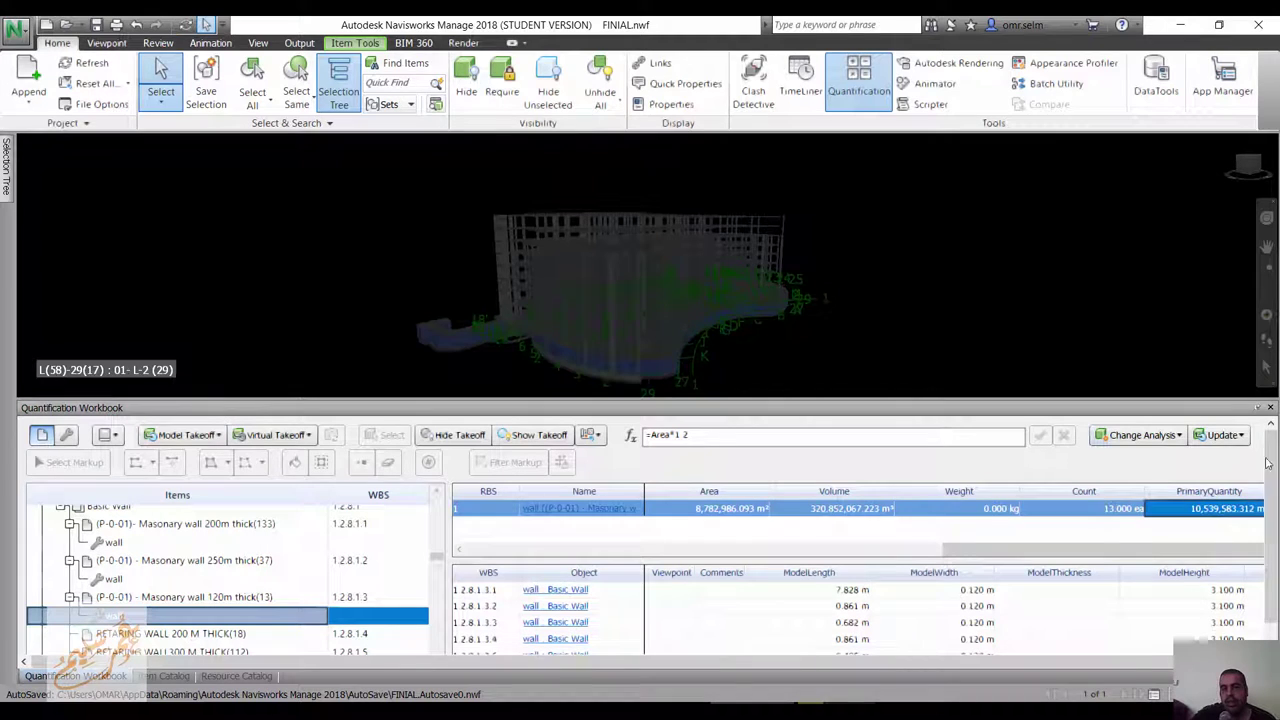
left_click(1135, 436)
left_click(1127, 457)
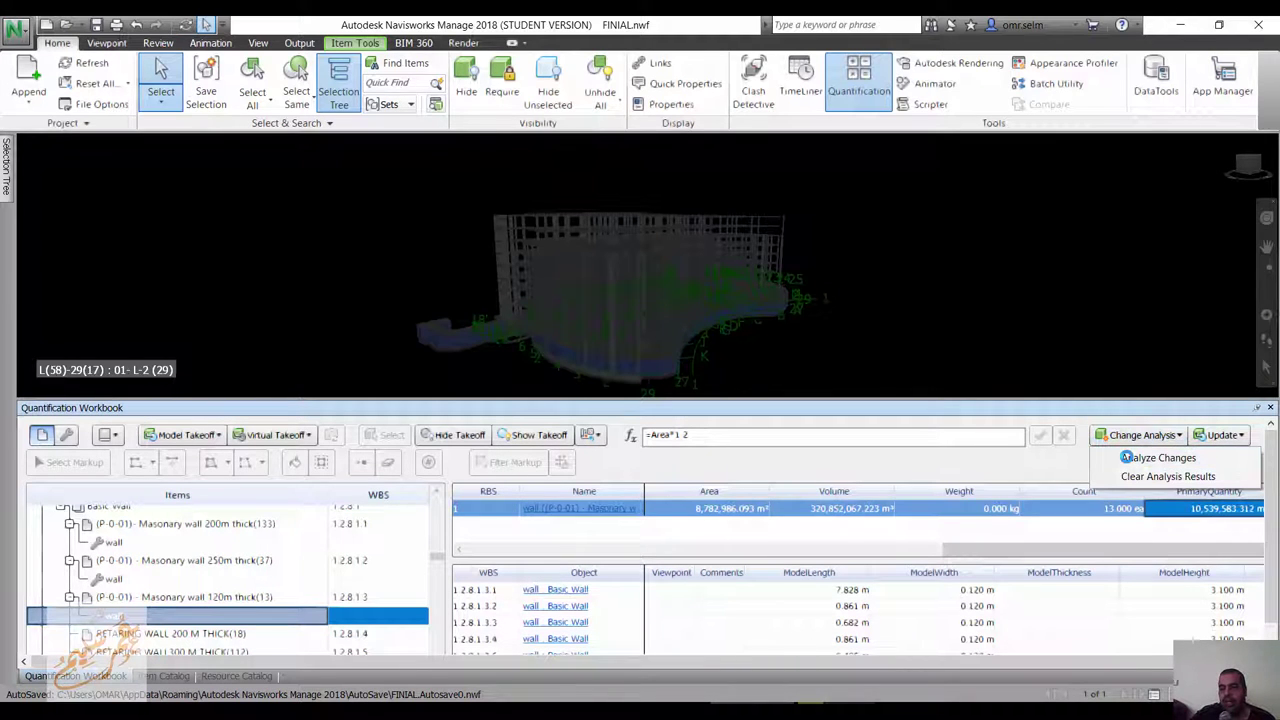